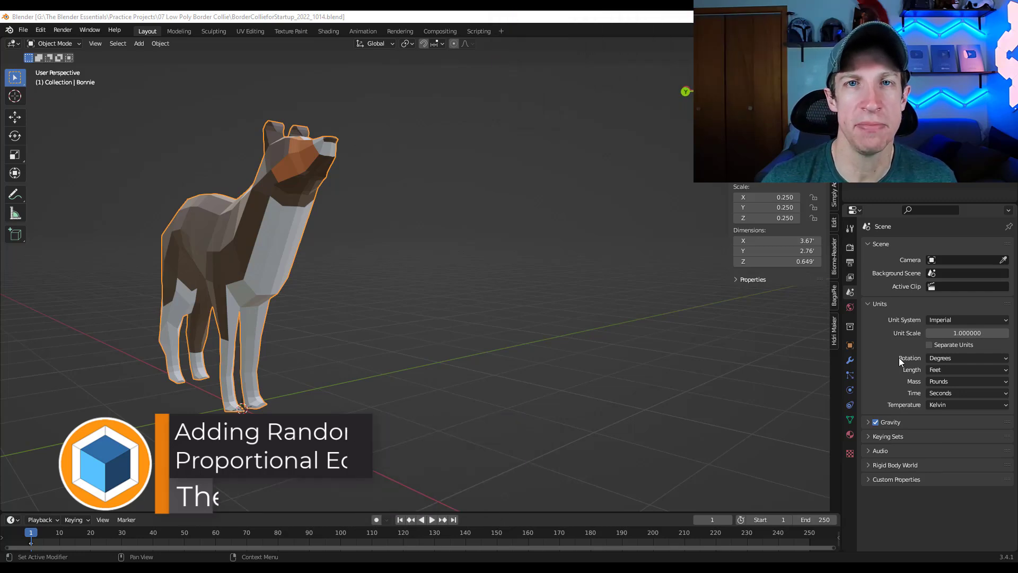
Move the dog model away from the scene centre
scroll(276, 317, "down", 8)
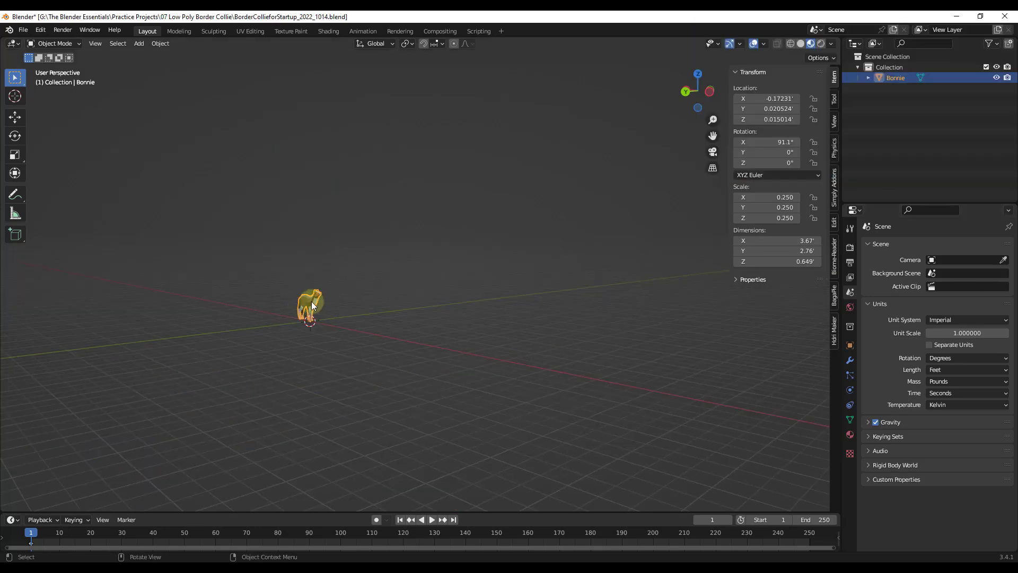
left_click_drag(313, 305, 183, 304)
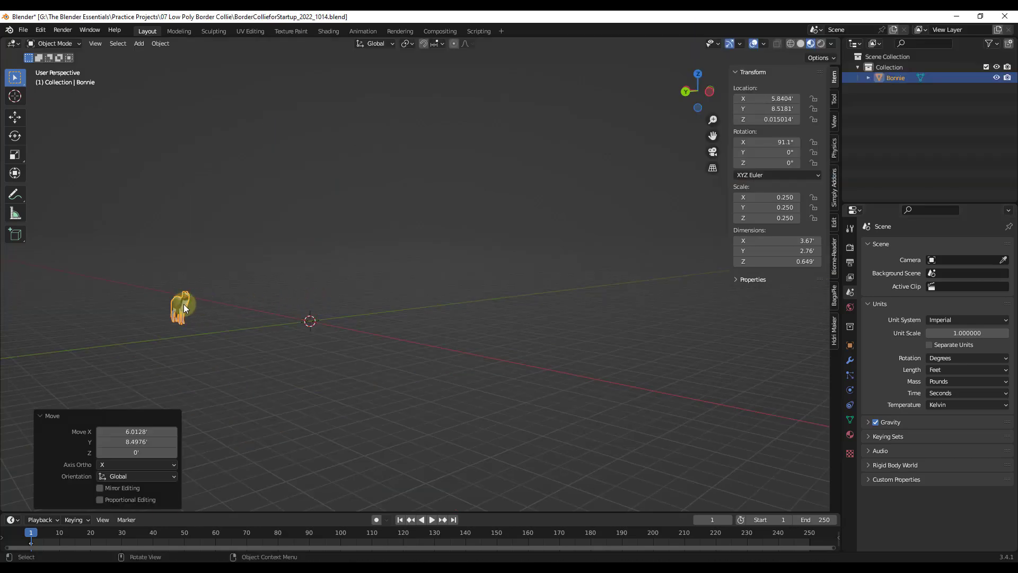
middle_click_drag(183, 303, 295, 333)
Add a plane and scale it up to about 12 feet across
key("shift+a")
mouse_move(299, 223)
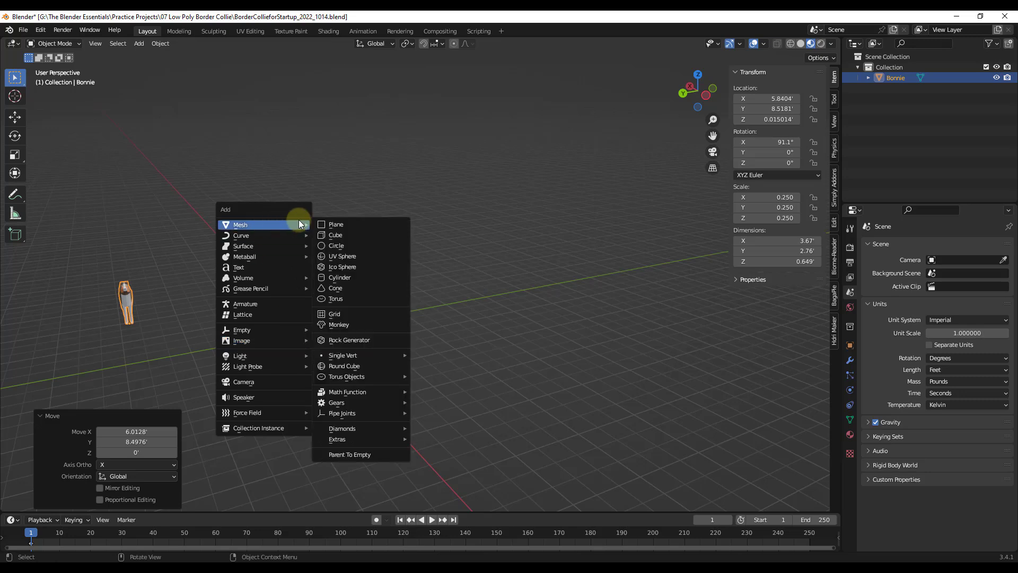
left_click(338, 224)
key("s")
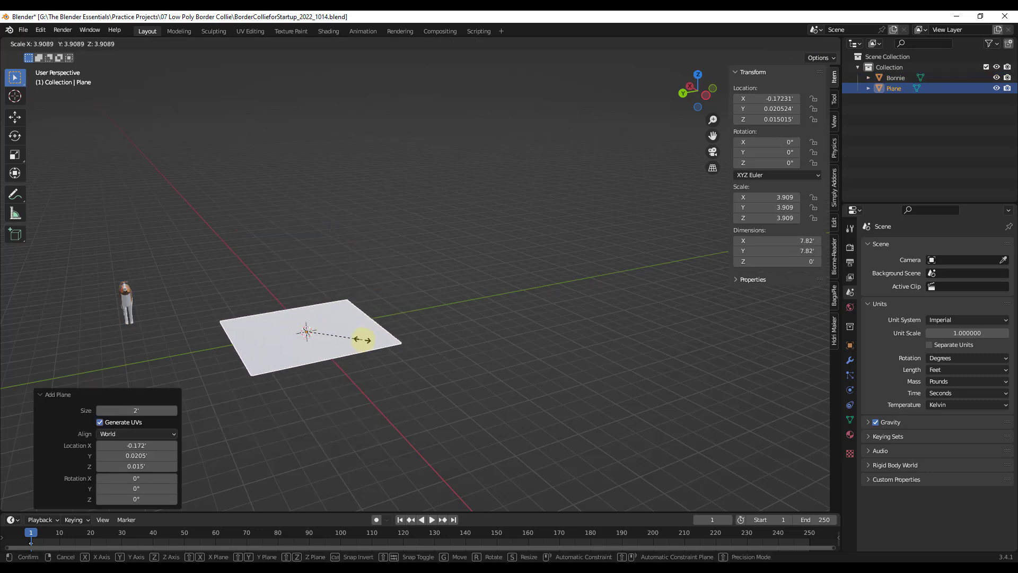
left_click(380, 327)
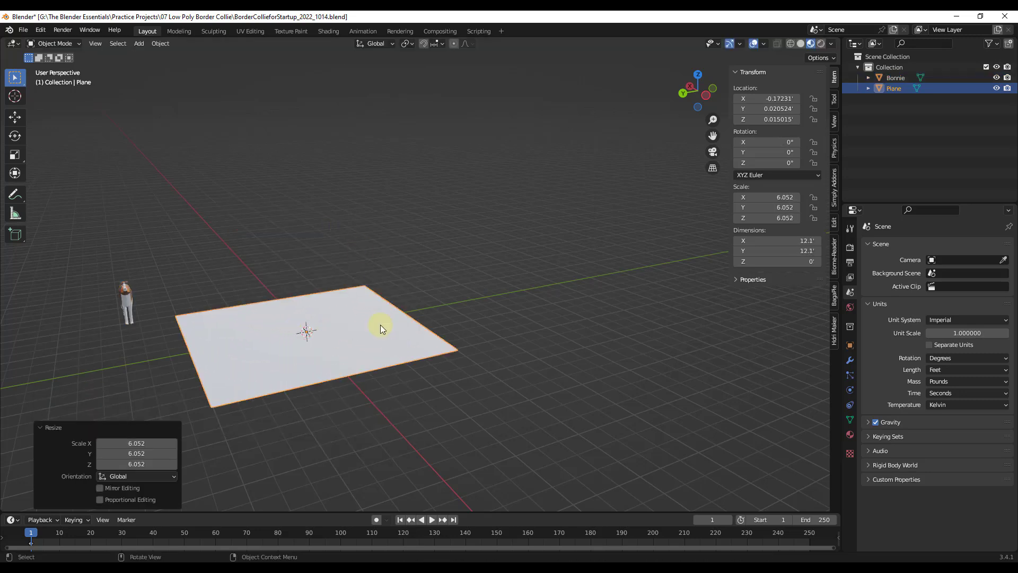
Apply the plane's rotation and scale
left_click(160, 44)
mouse_move(245, 102)
left_click(282, 140)
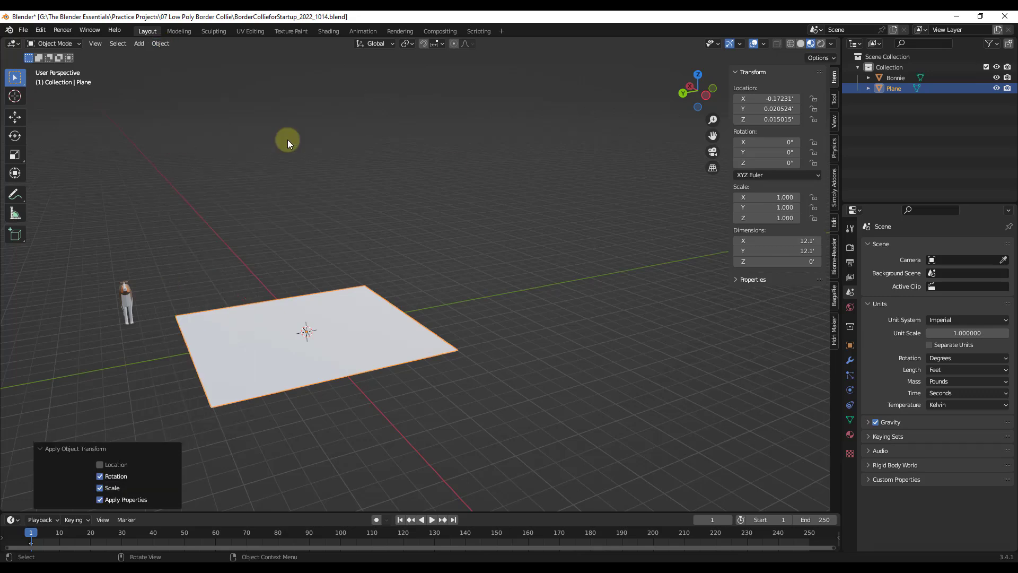
In Edit Mode, subdivide the plane with 10 cuts
scroll(364, 275, "down", 3)
scroll(339, 263, "up", 5)
key("Tab")
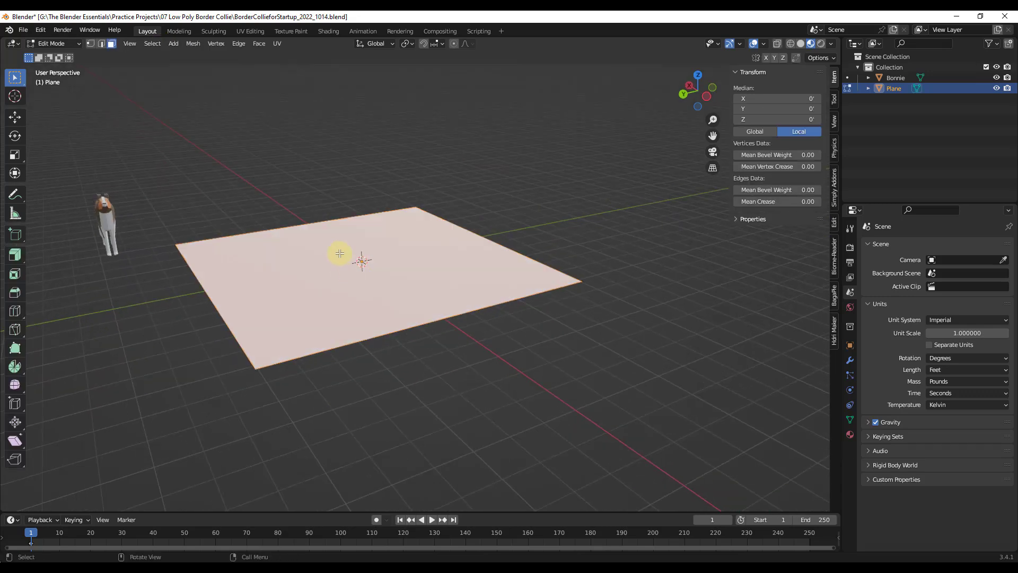
right_click(294, 260)
left_click(292, 260)
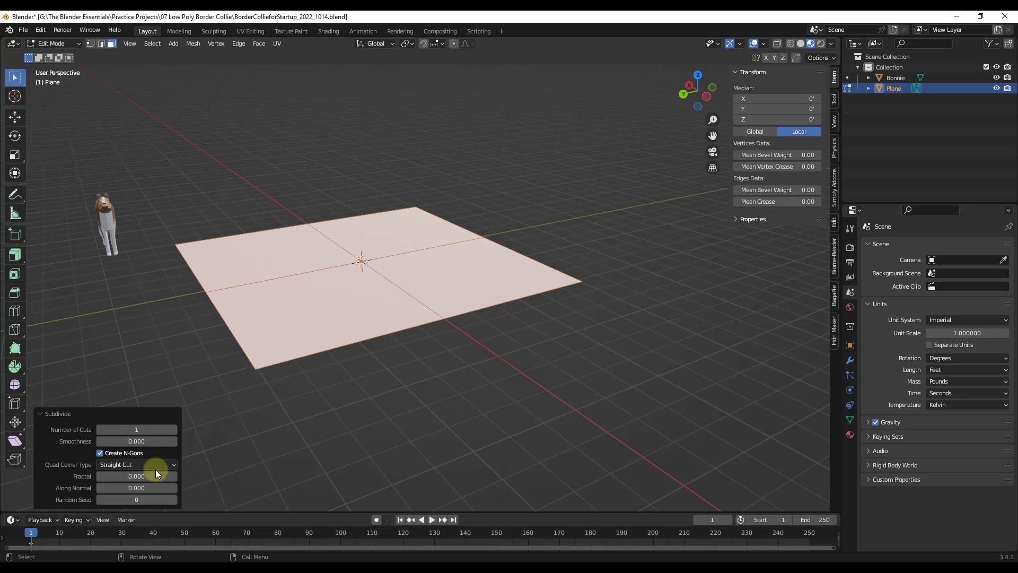
type("10")
key("Return")
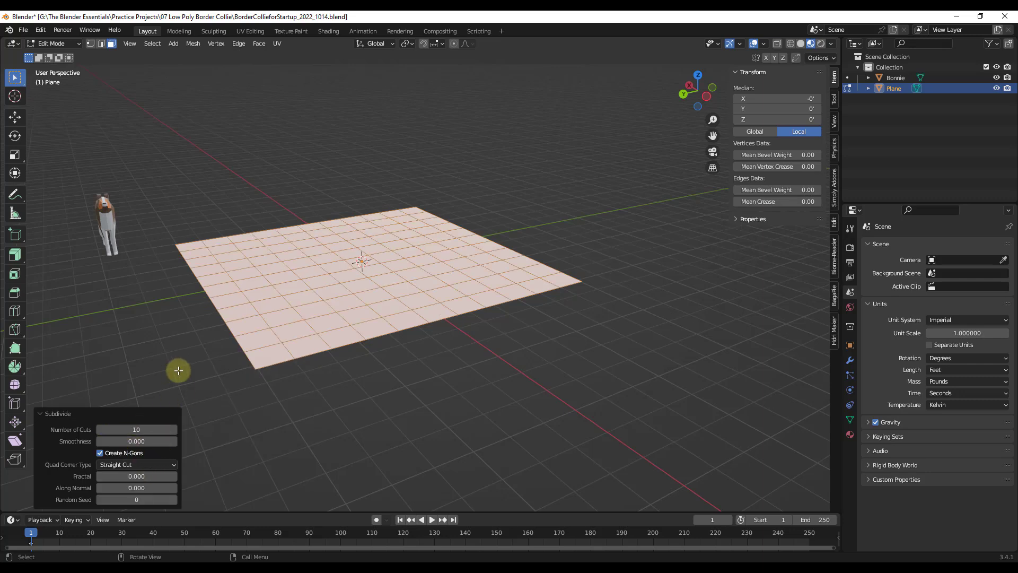
Subdivide the grid again with 2 cuts, ending back in Edit Mode
right_click(300, 284)
left_click(301, 284)
left_click(138, 430)
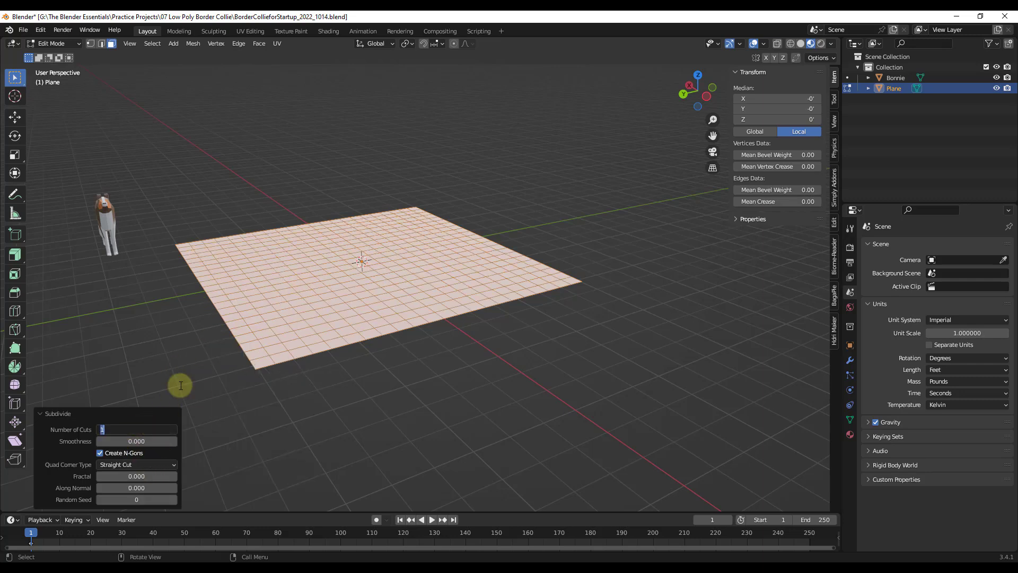
key("Return")
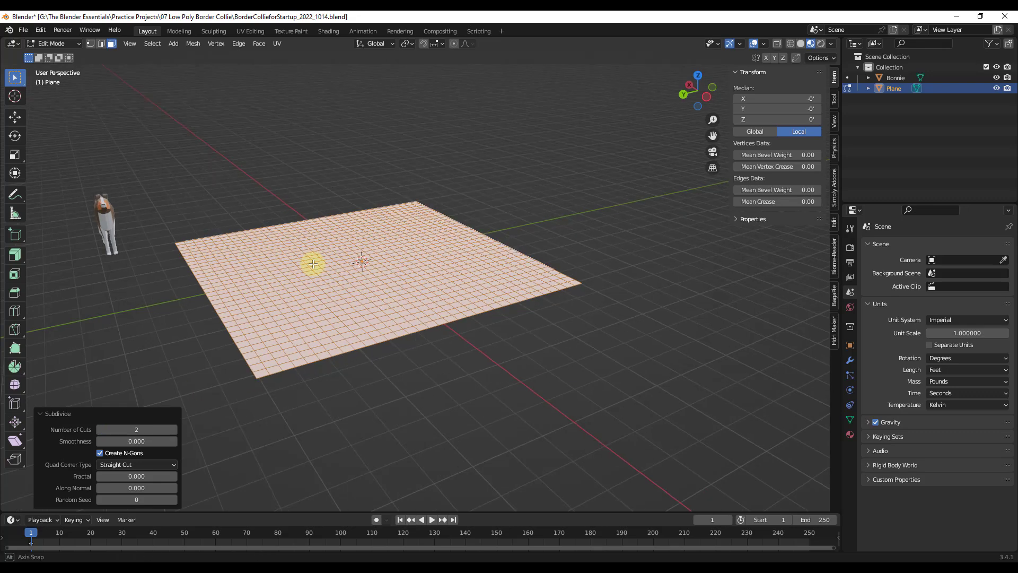
key("Tab")
scroll(318, 286, "up", 2)
key("Tab")
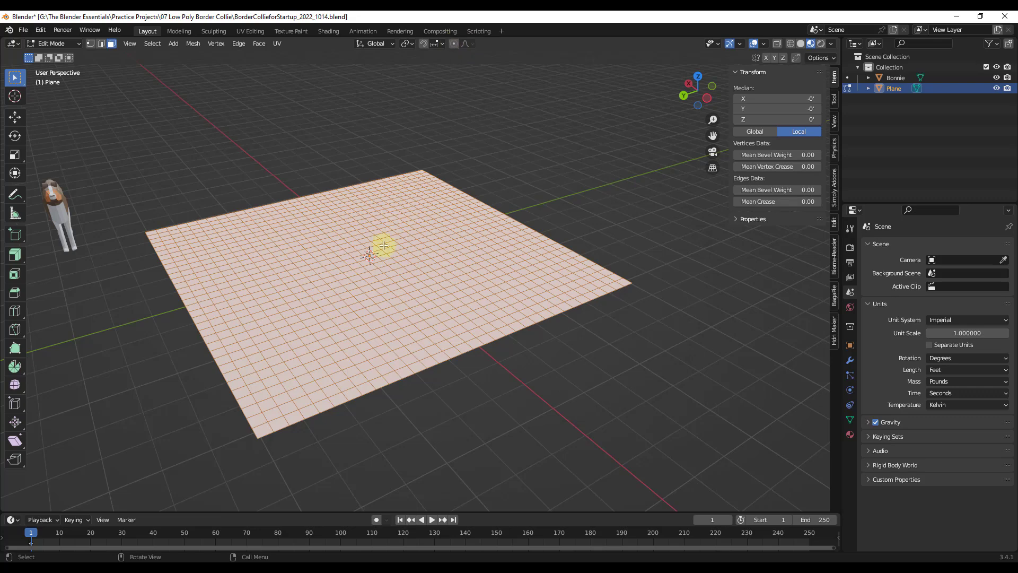
key("Tab")
key("Tab")
Lift a centre vertex along Z with proportional editing, forming a smooth bump
left_click(369, 258)
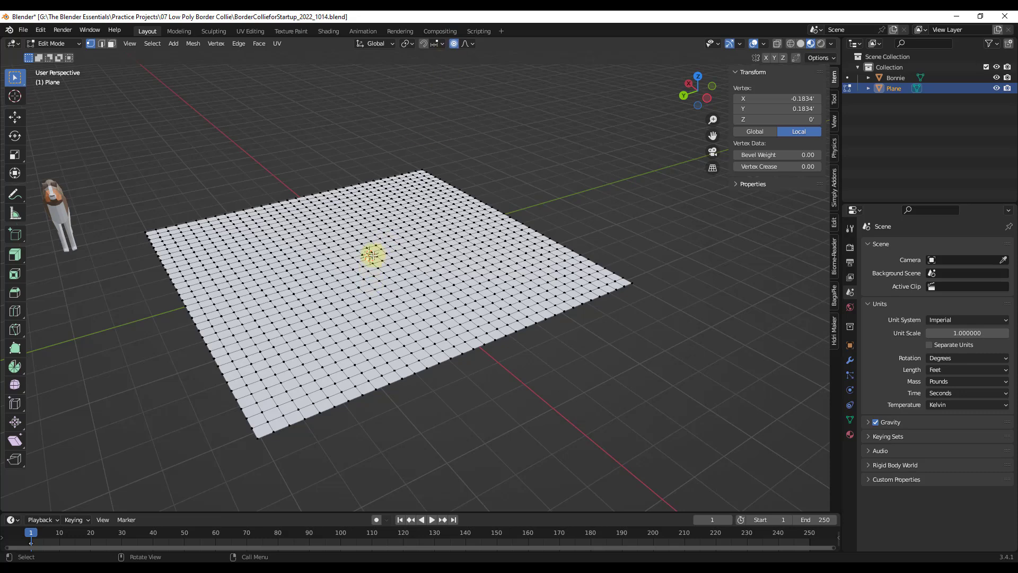
scroll(371, 255, "down", 1)
key("g")
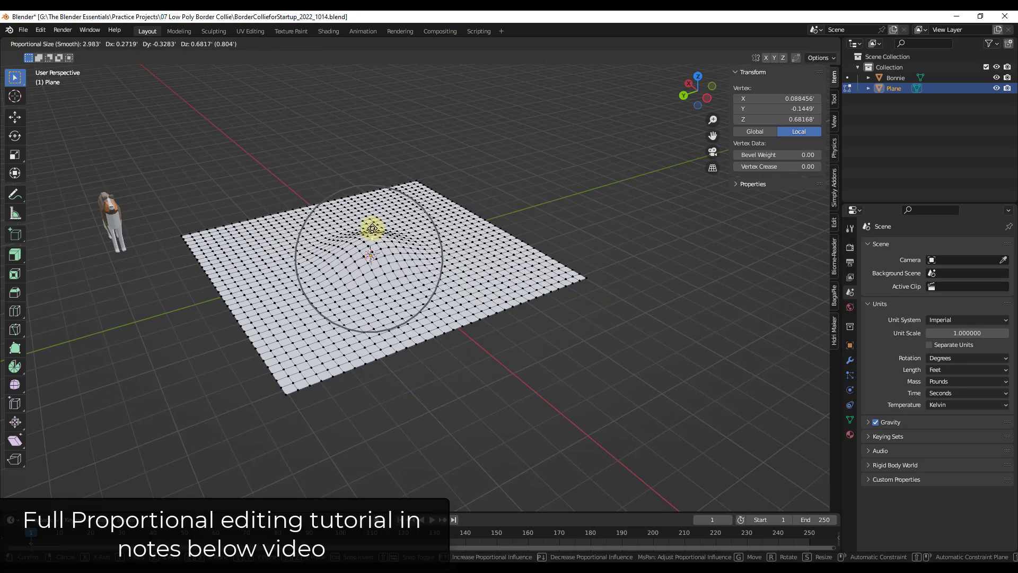
scroll(373, 228, "up", 6)
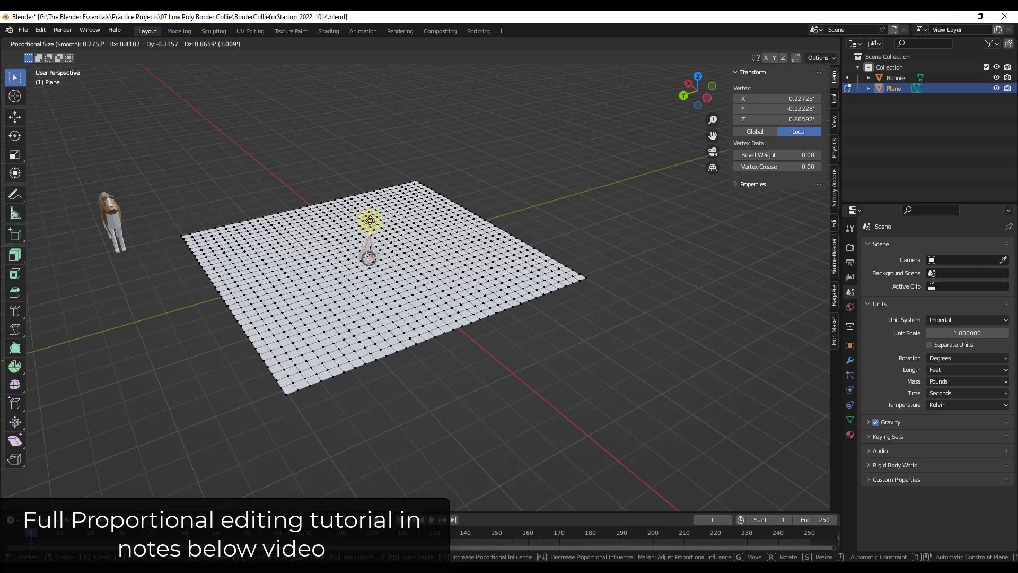
scroll(366, 199, "down", 10)
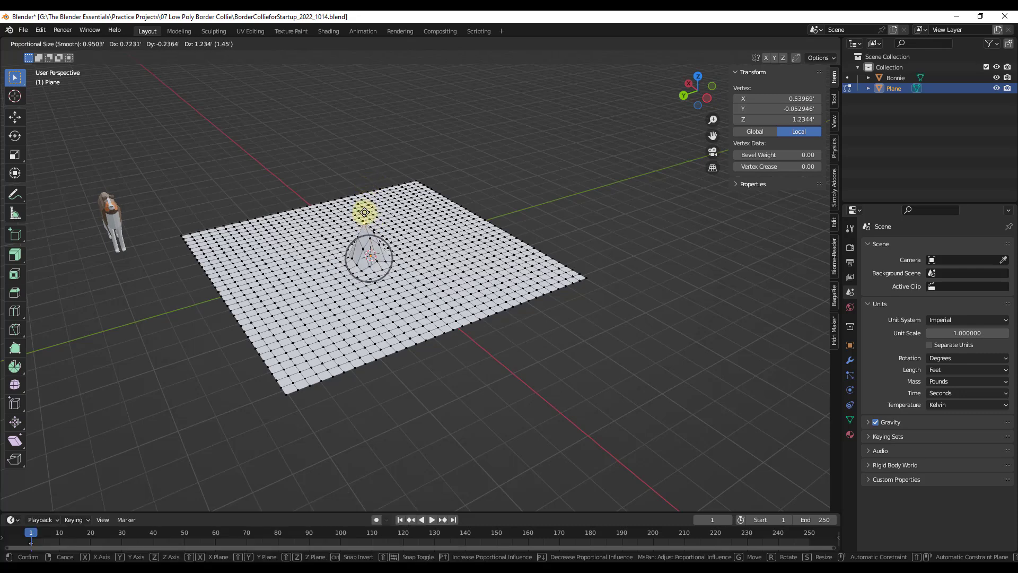
key("z")
scroll(372, 223, "down", 11)
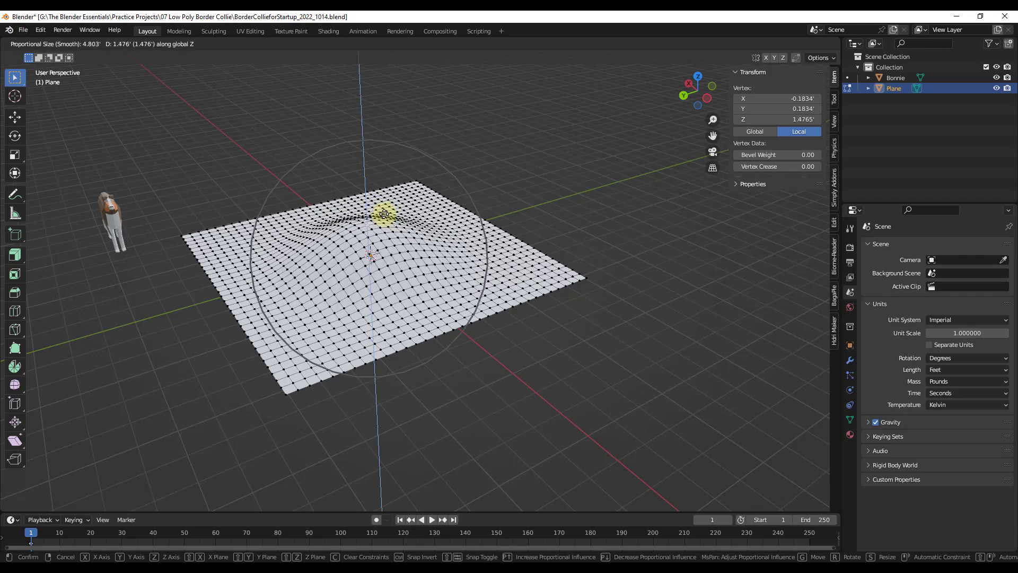
mouse_move(377, 240)
scroll(377, 240, "up", 12)
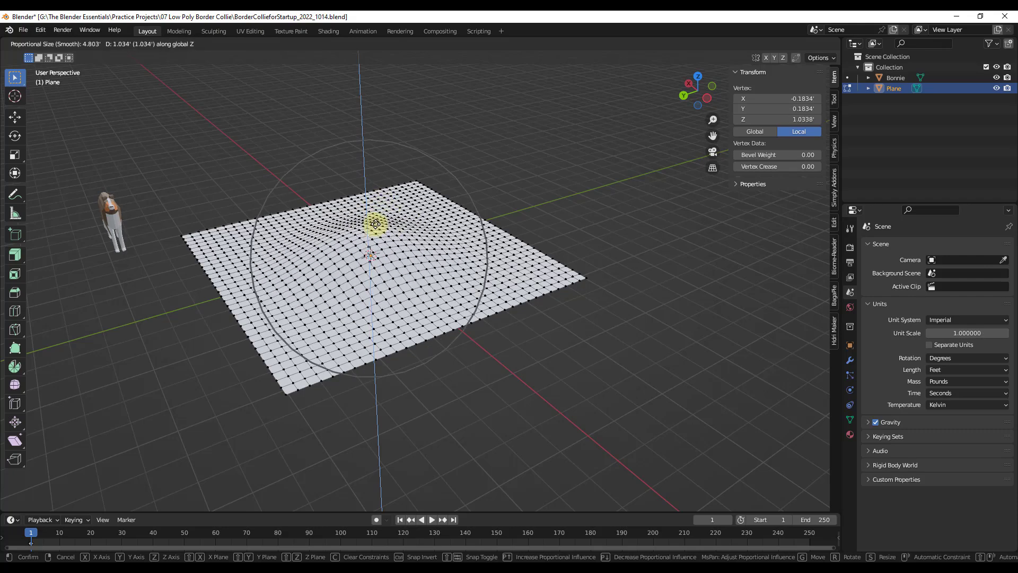
left_click(374, 239)
Undo the bump so the grid is flat again
scroll(365, 240, "up", 3)
middle_click_drag(373, 249, 393, 241)
key("ctrl+z")
scroll(385, 257, "down", 4)
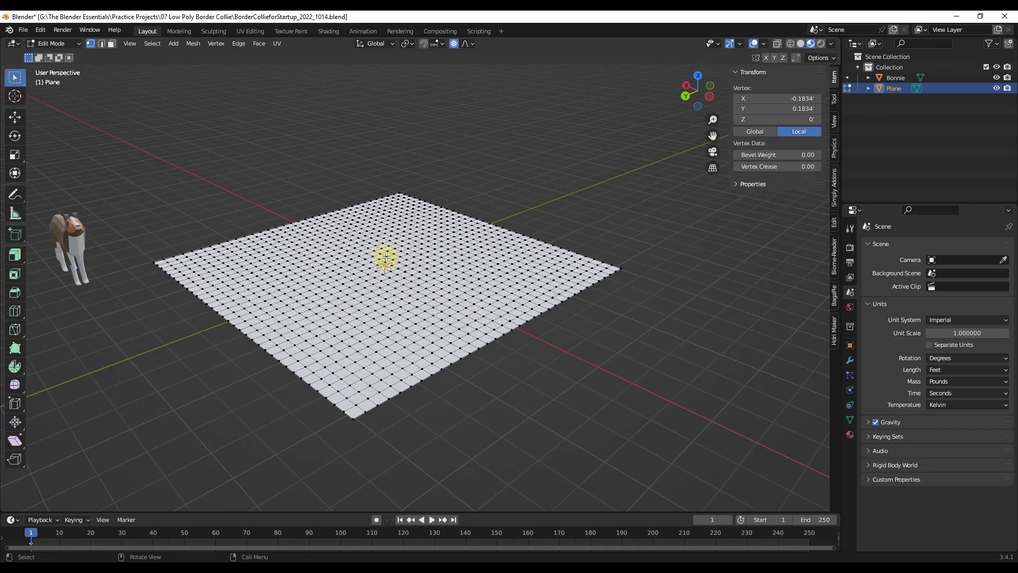
Switch proportional falloff to Constant and lift the vertex along Z into a flat-topped plateau
left_click(463, 44)
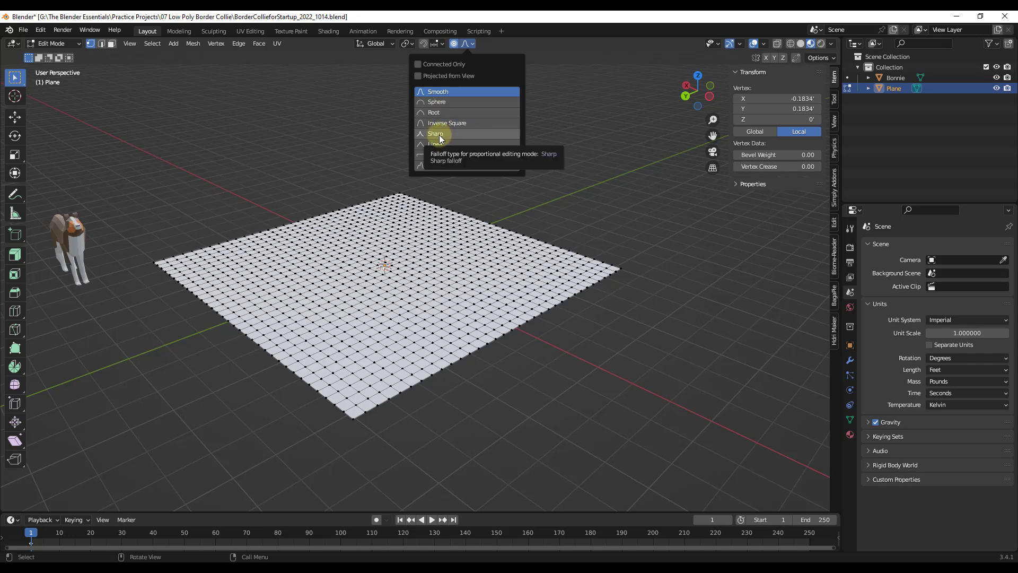
left_click(436, 157)
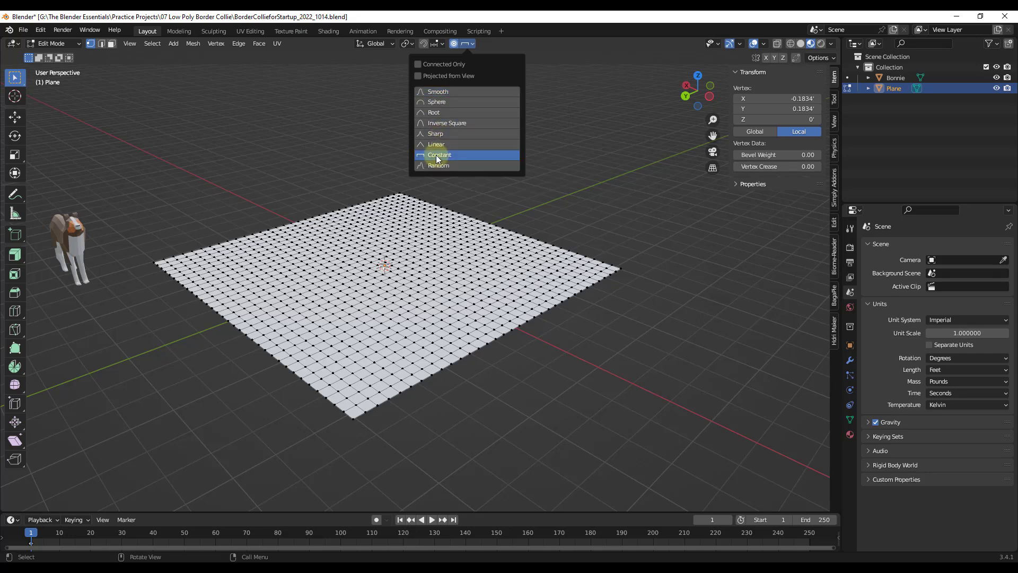
key("g")
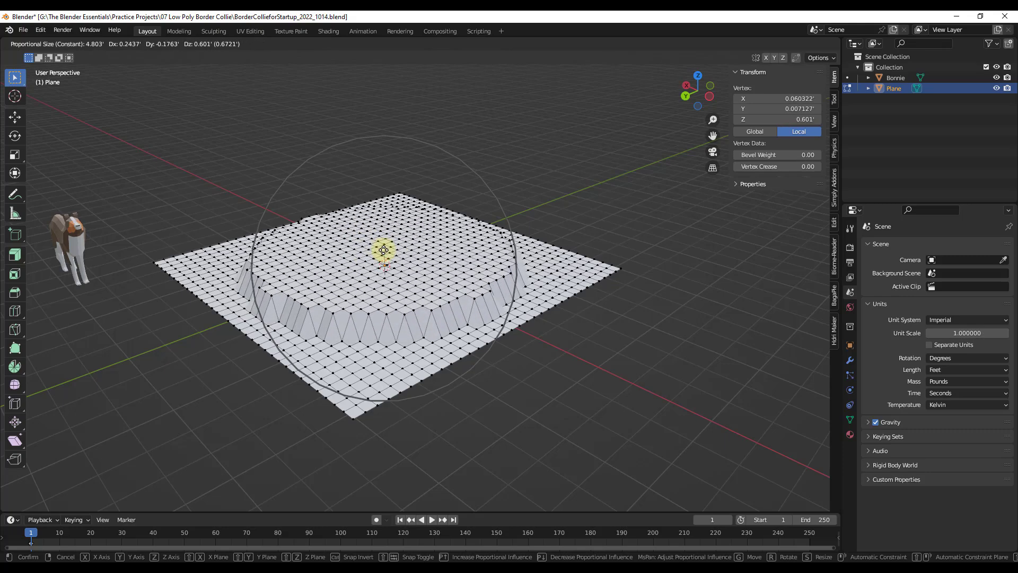
key("z")
scroll(382, 233, "up", 2)
scroll(383, 230, "down", 2)
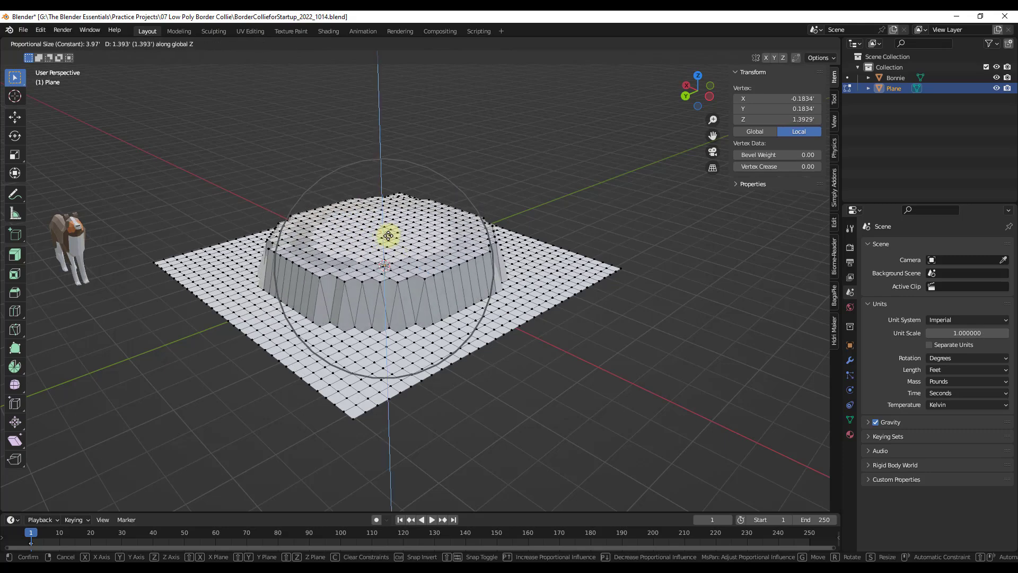
scroll(386, 235, "down", 1)
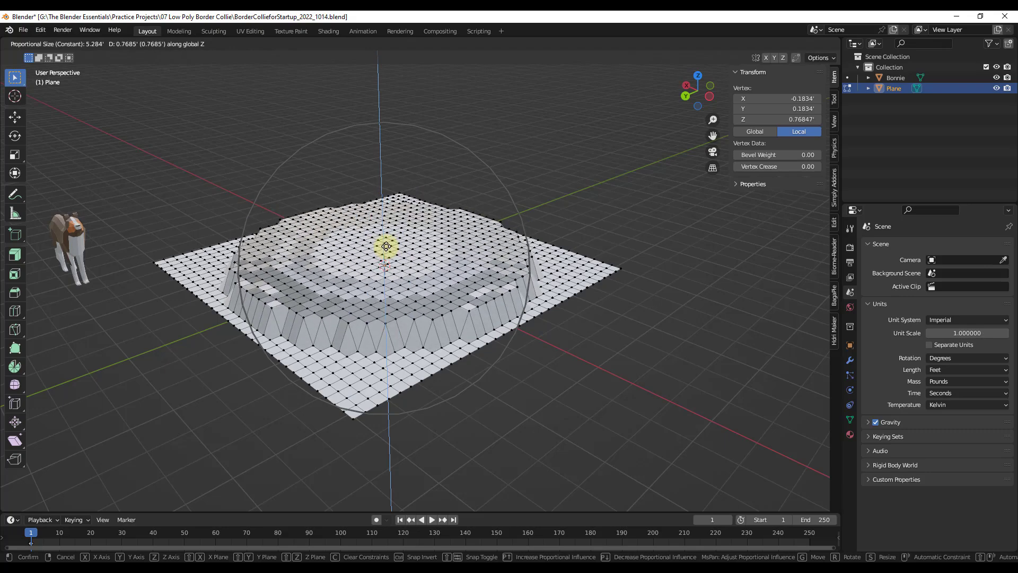
scroll(386, 250, "up", 6)
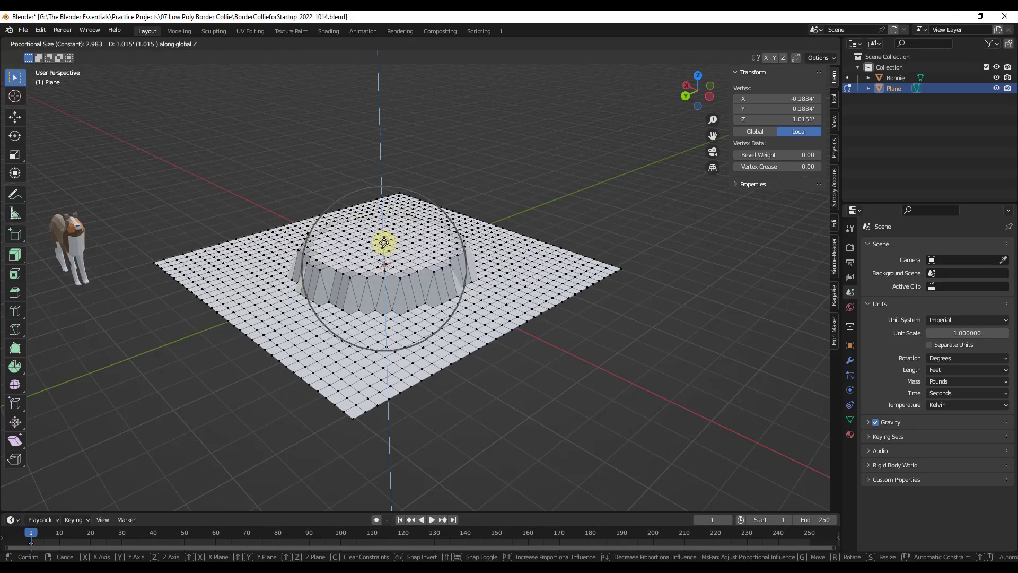
Cancel the lift, leaving the grid flat
right_click(383, 243)
scroll(380, 289, "up", 5)
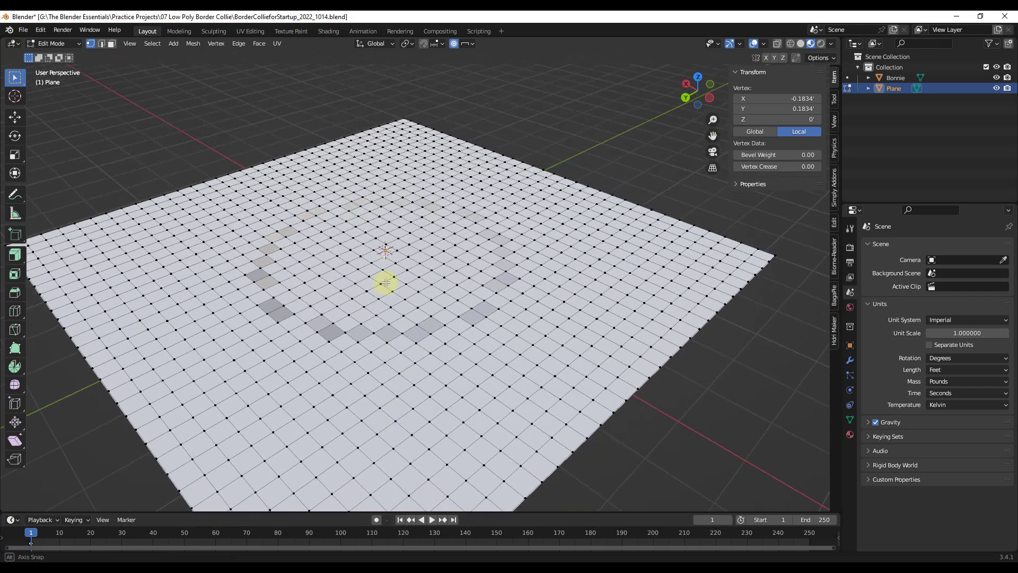
scroll(392, 279, "down", 1)
Switch the proportional falloff to Random
left_click(467, 45)
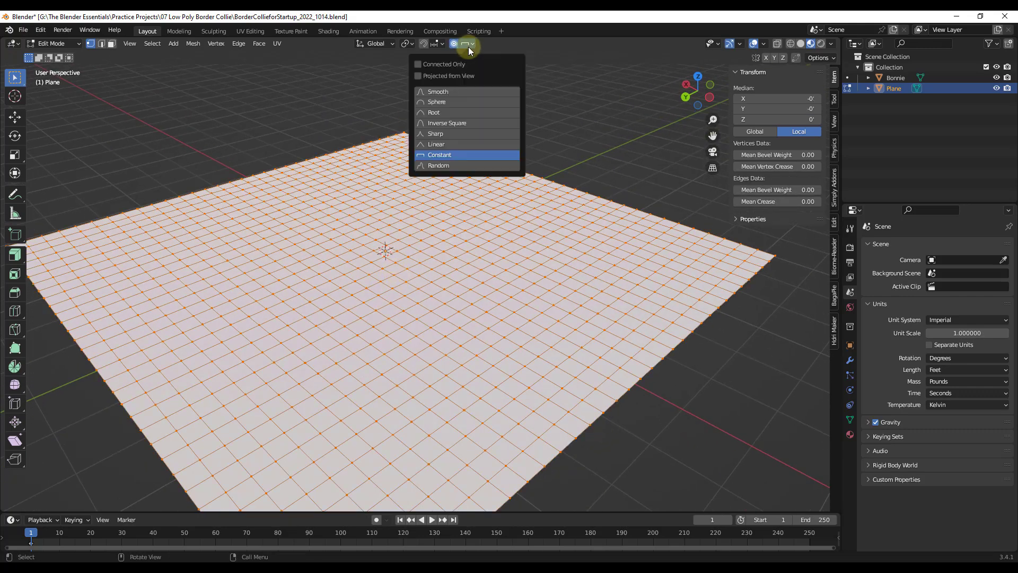
left_click(436, 166)
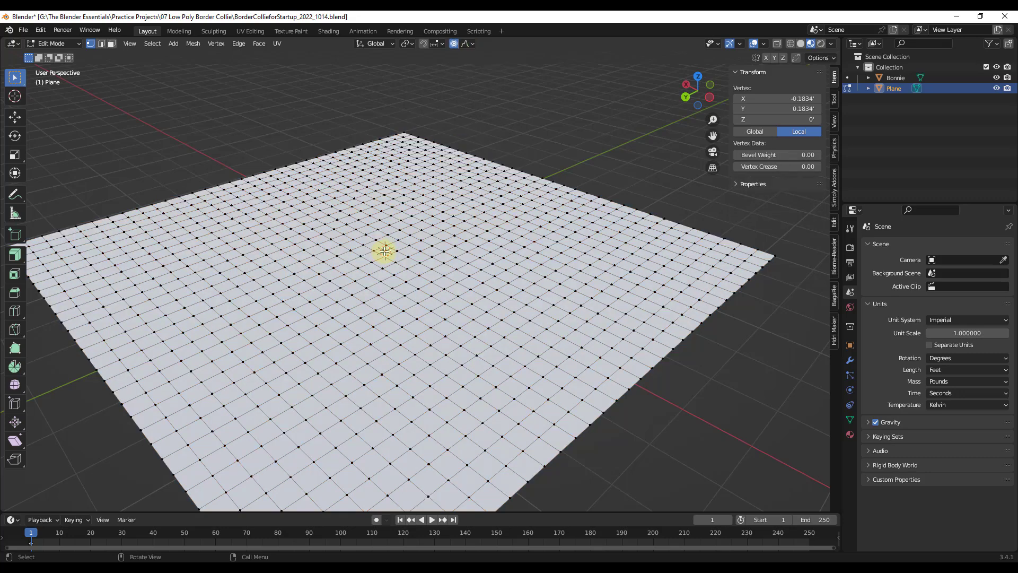
scroll(385, 247, "down", 2)
Lift the centre vertex along Z about 0.46 ft, producing jagged random spikes
key("g")
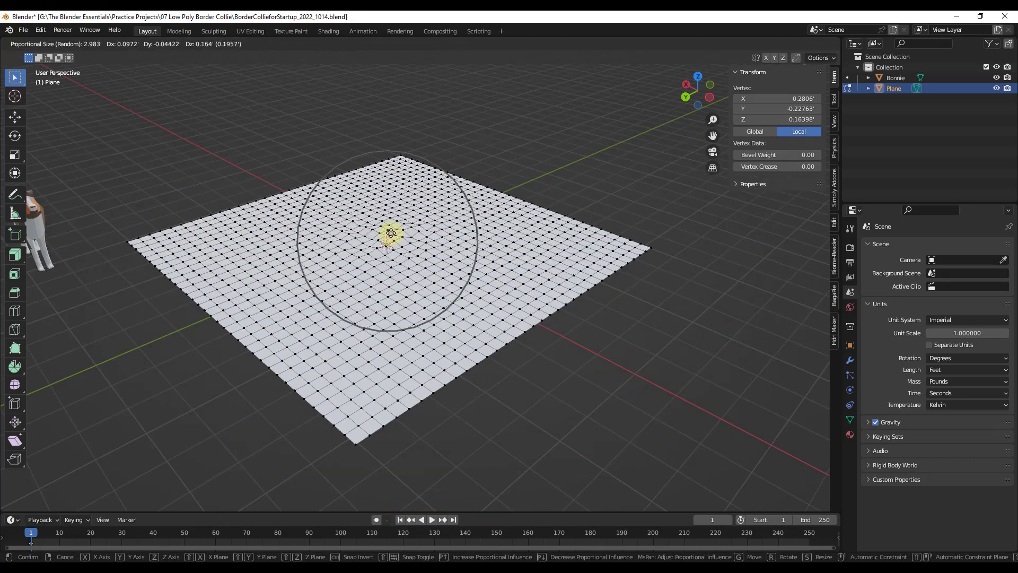
scroll(389, 222, "down", 3)
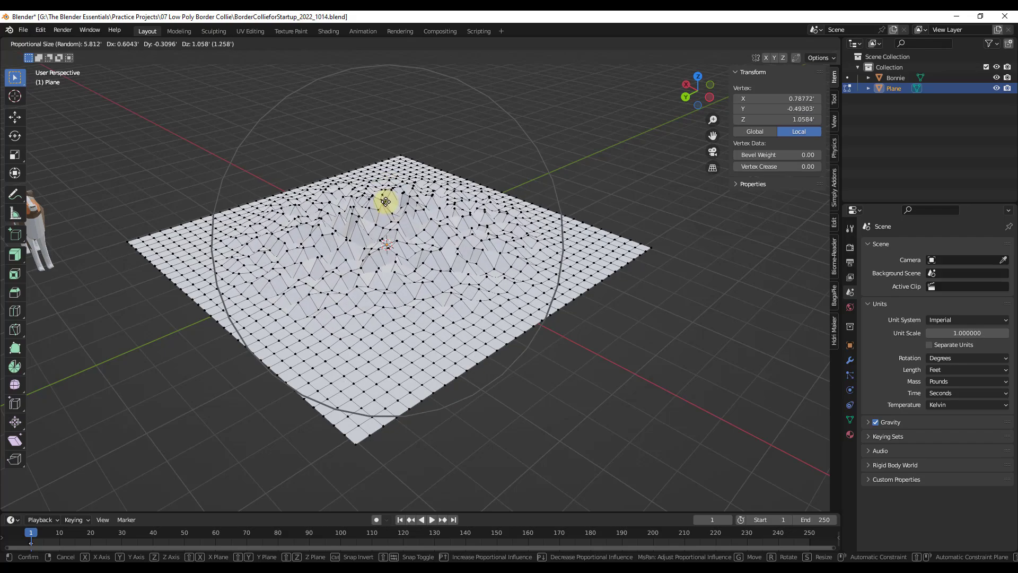
key("z")
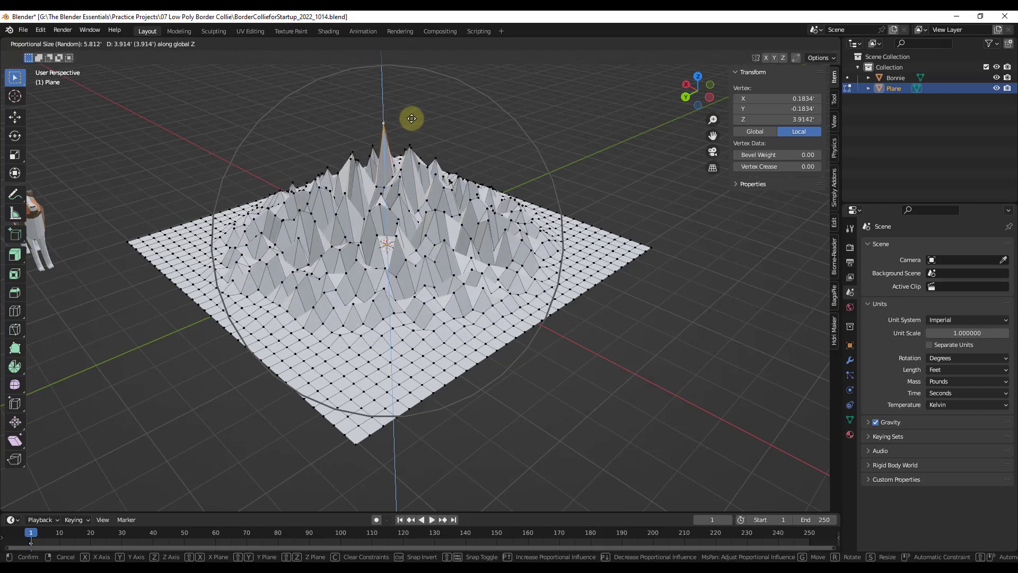
scroll(415, 91, "up", 7)
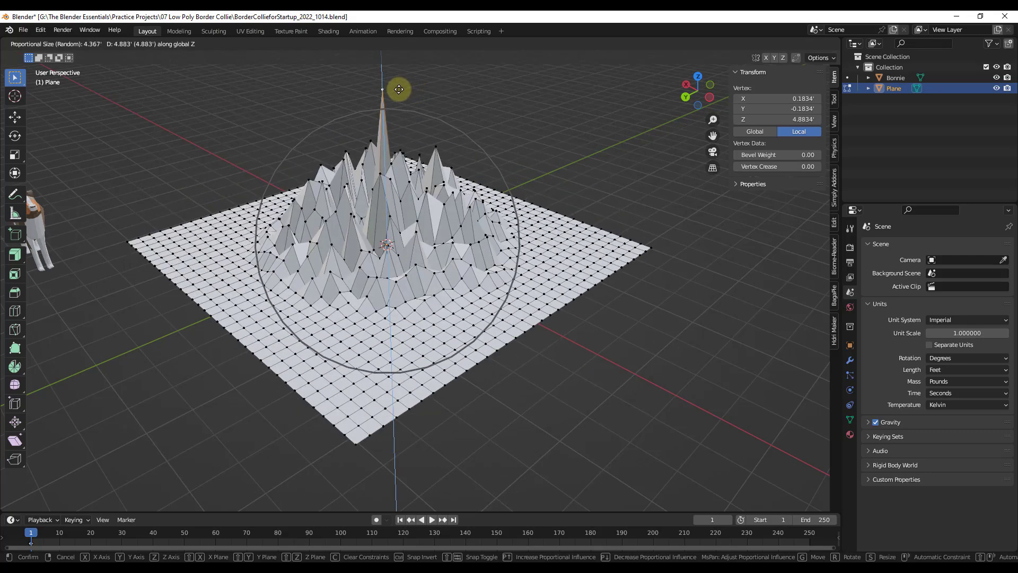
scroll(400, 92, "down", 7)
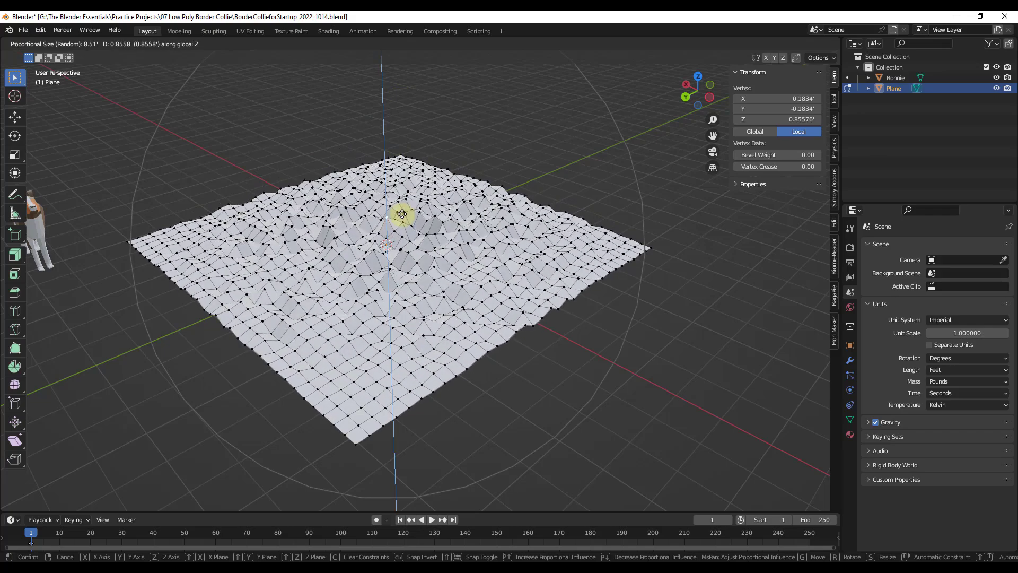
scroll(401, 223, "up", 3)
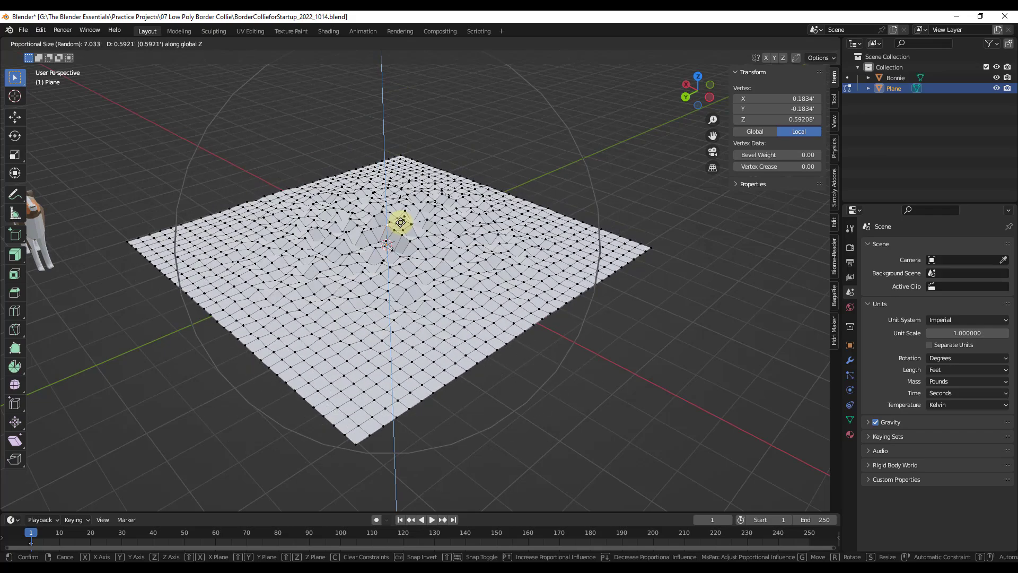
scroll(401, 222, "up", 1)
scroll(400, 222, "up", 7)
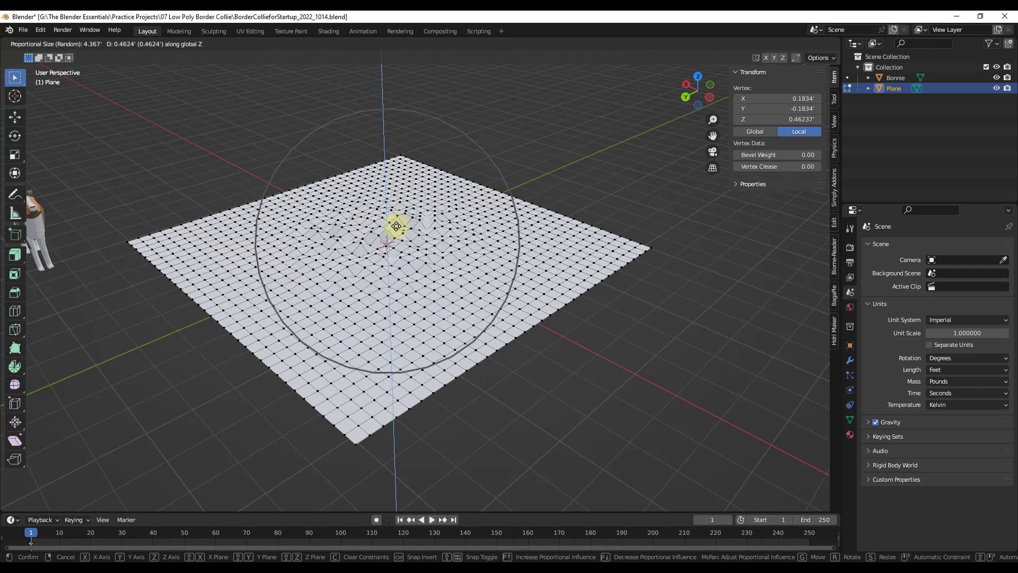
Confirm the random lift and return to Object Mode
left_click(399, 204)
key("Tab")
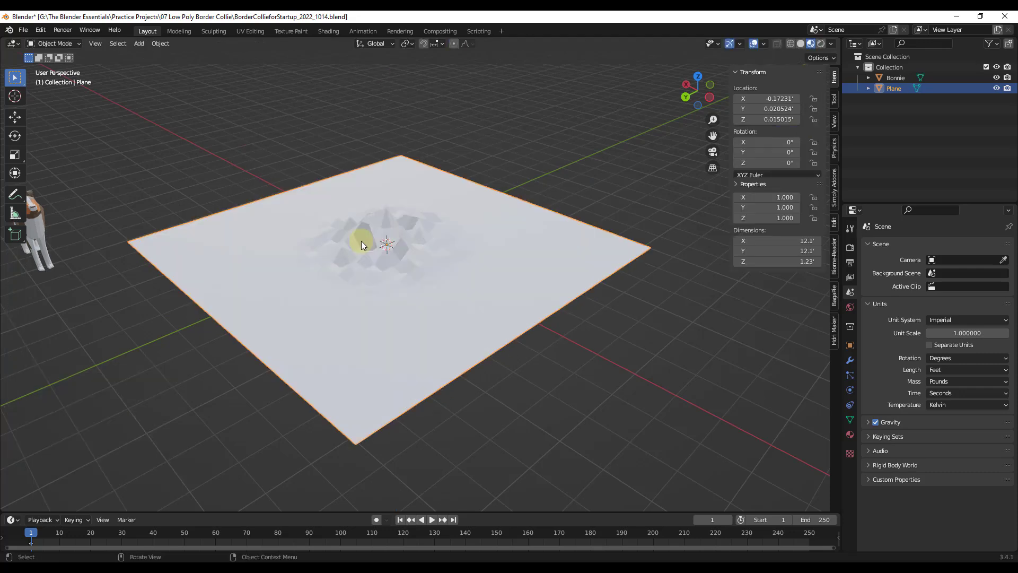
scroll(328, 246, "down", 5)
middle_click_drag(298, 254, 224, 254, "shift")
Add a UV sphere and move it along Y away from the plane
key("shift+a")
mouse_move(404, 215)
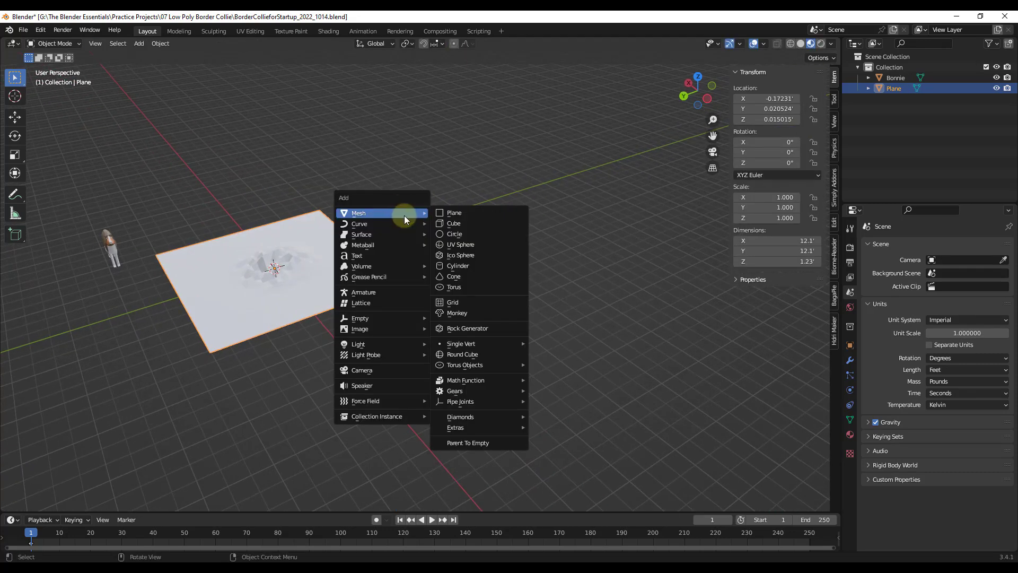
left_click(460, 245)
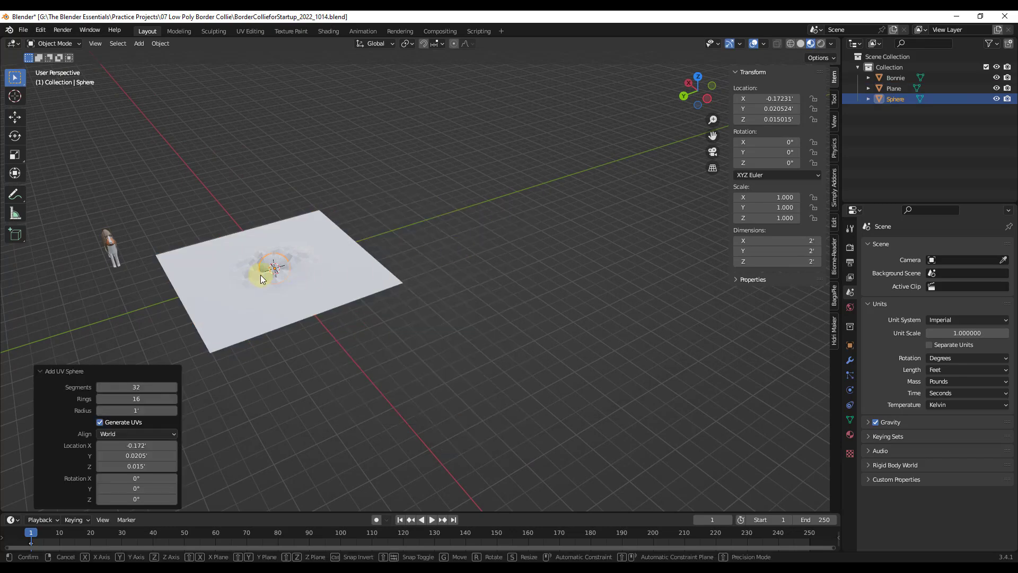
key("g")
key("y")
left_click(432, 221)
Switch the sphere into Edit Mode
scroll(446, 214, "up", 6)
key("Tab")
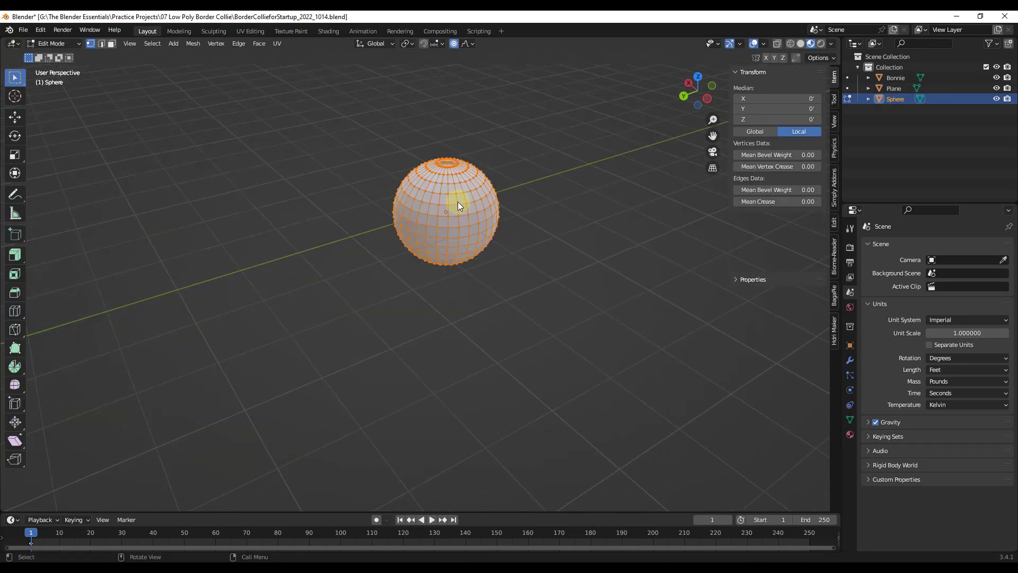
scroll(450, 213, "up", 3)
Scale one sphere vertex by about 1.73 with Random falloff at proportional size 0.68
left_click(453, 228)
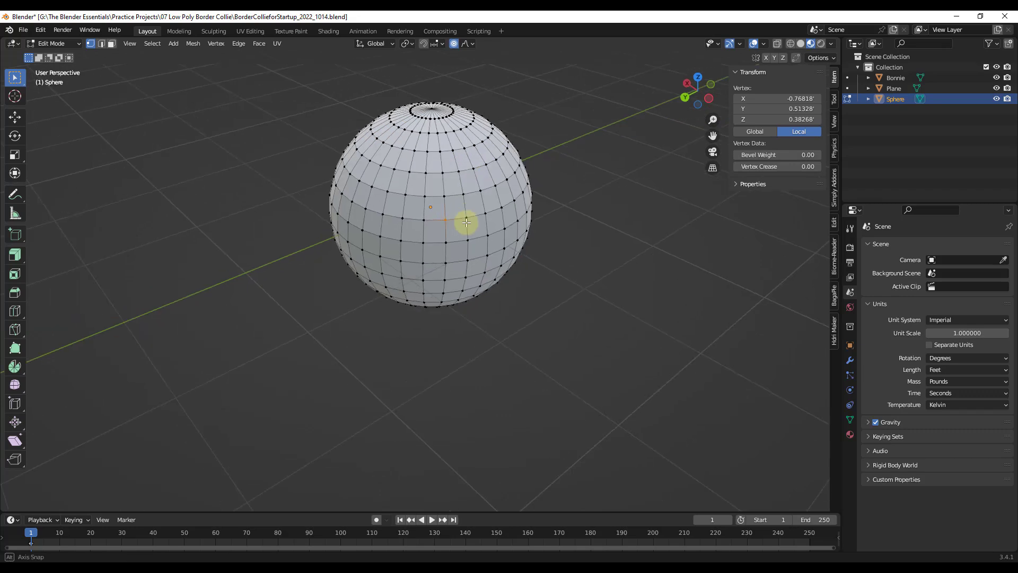
mouse_move(455, 217)
middle_mouse_down()
mouse_move(467, 220)
mouse_move(449, 216)
middle_mouse_up()
key("s")
scroll(444, 219, "down", 8)
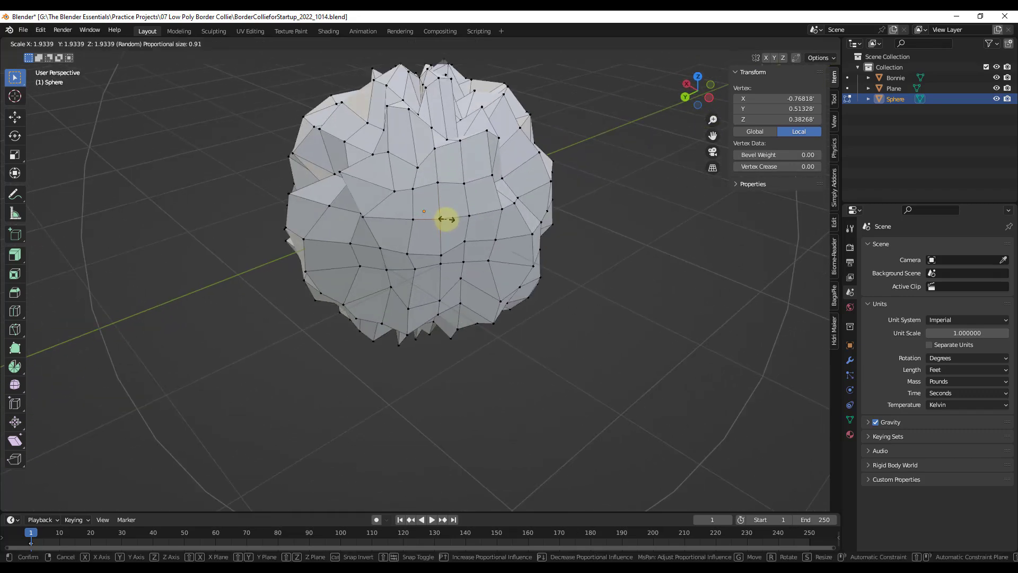
scroll(444, 219, "up", 7)
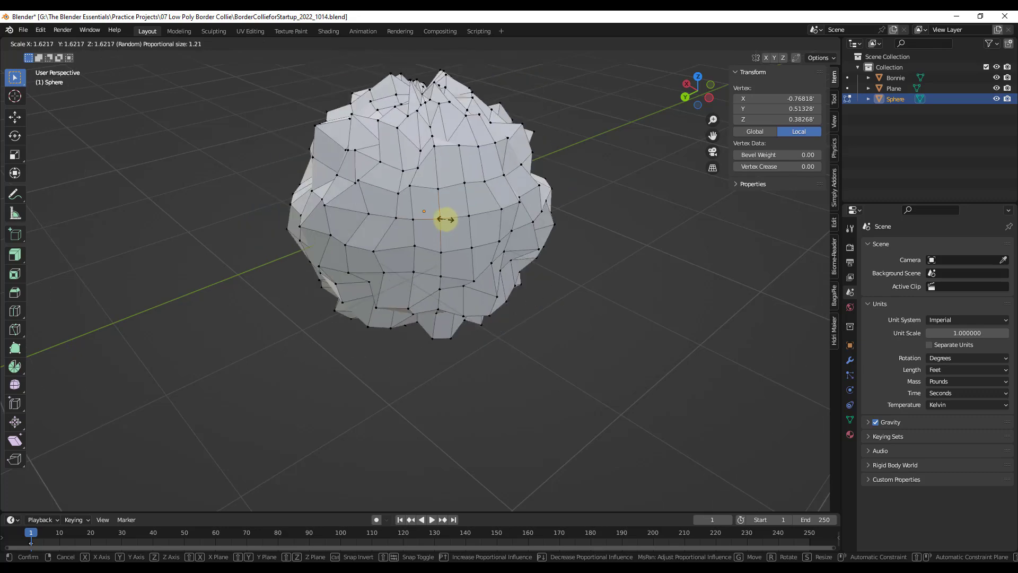
scroll(444, 218, "up", 7)
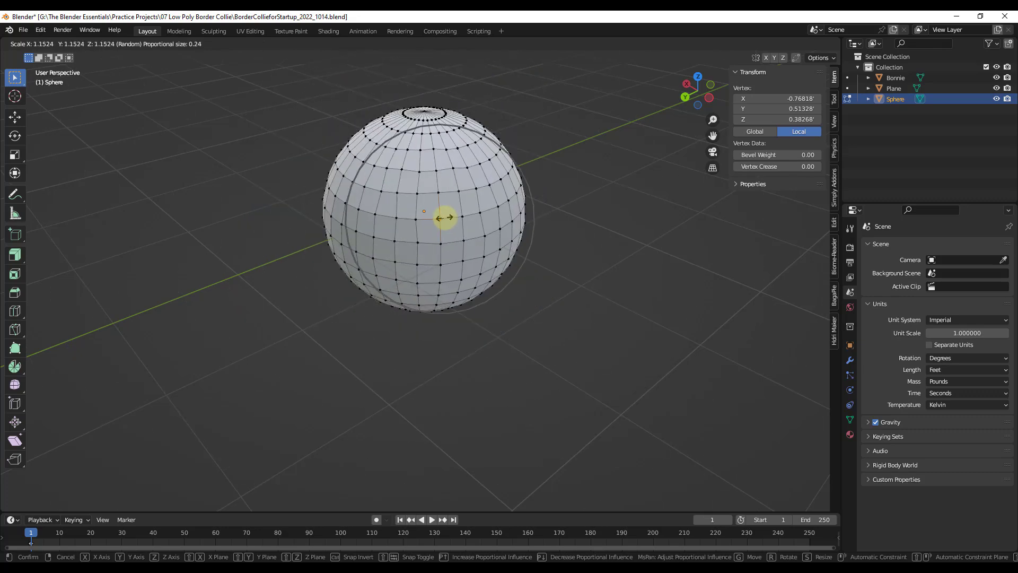
scroll(446, 216, "up", 2)
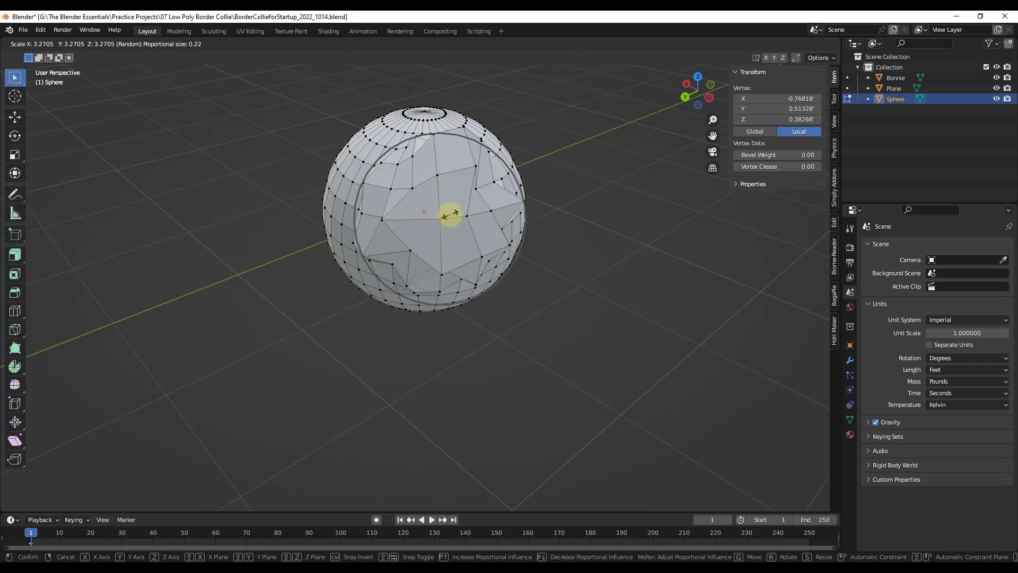
scroll(446, 215, "up", 2)
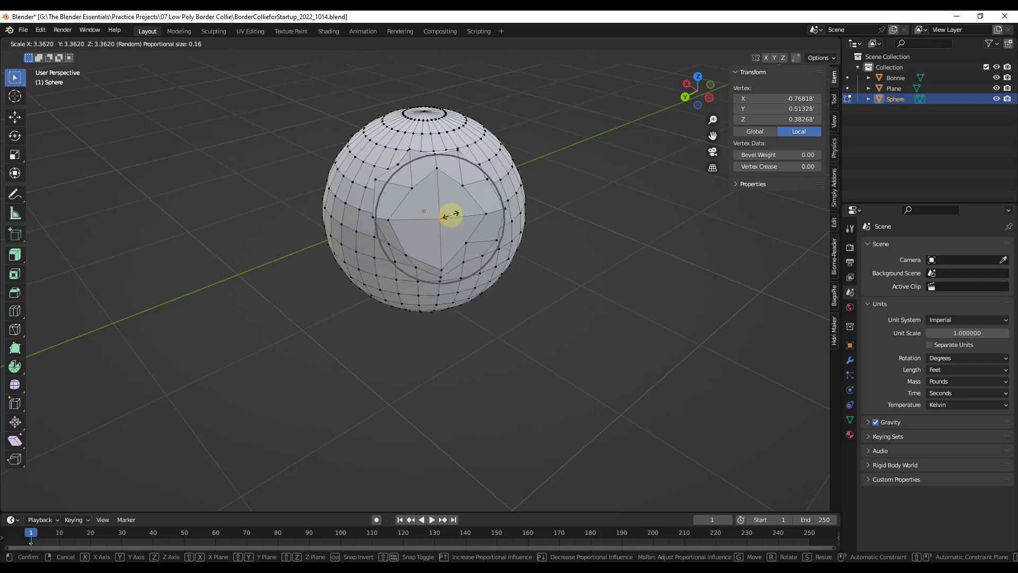
scroll(439, 218, "down", 2)
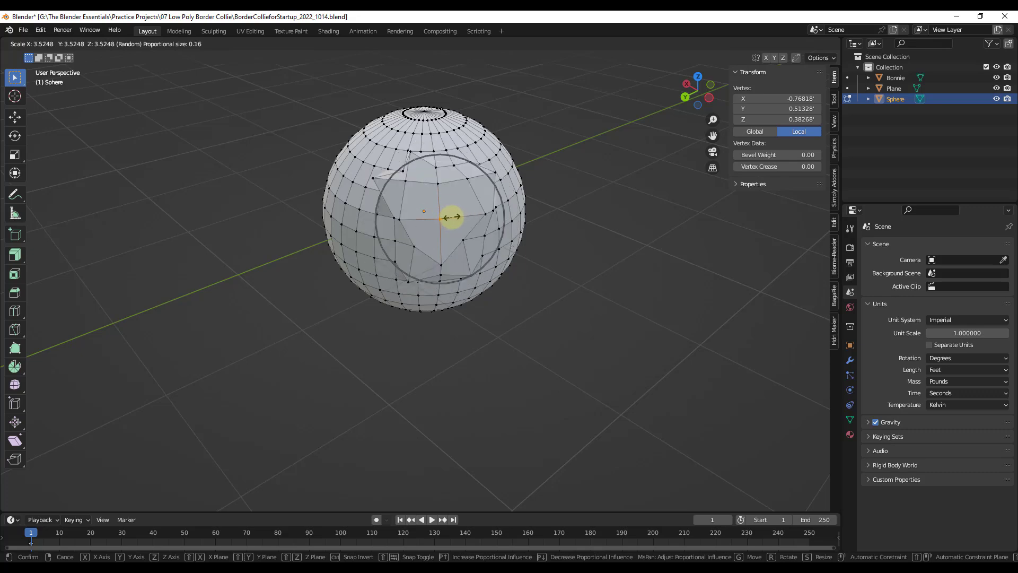
scroll(449, 220, "down", 5)
scroll(449, 219, "down", 8)
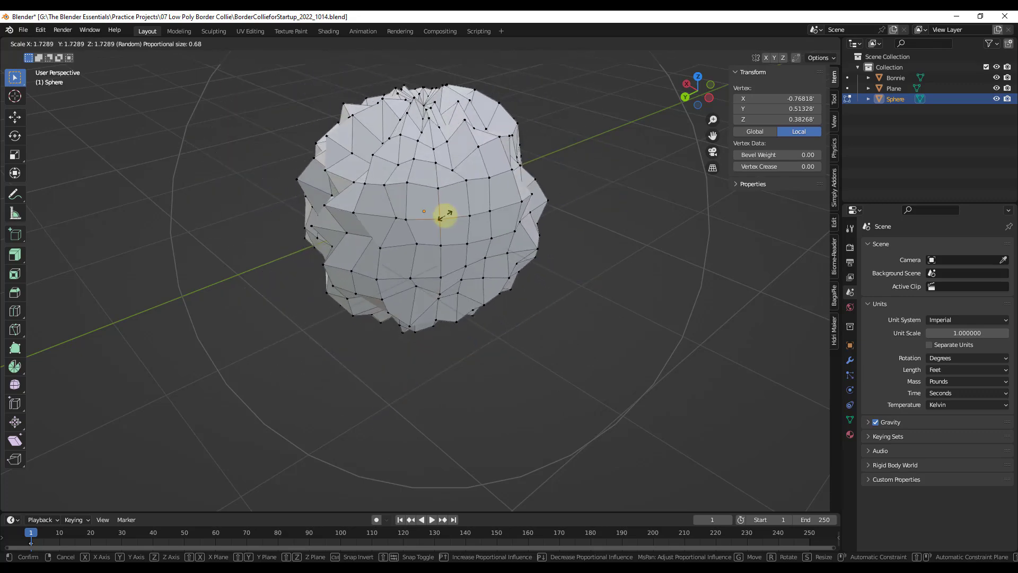
Confirm the lumpy sphere's random scale and return to Object Mode
left_click(444, 216)
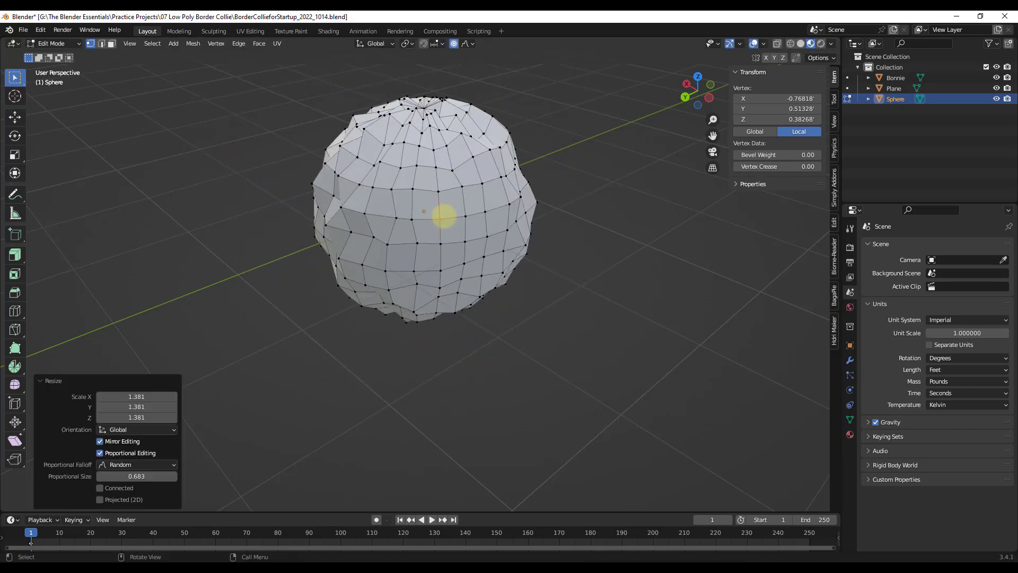
scroll(467, 217, "down", 5)
mouse_move(471, 200)
middle_mouse_down()
mouse_move(437, 199)
mouse_move(482, 200)
middle_mouse_up()
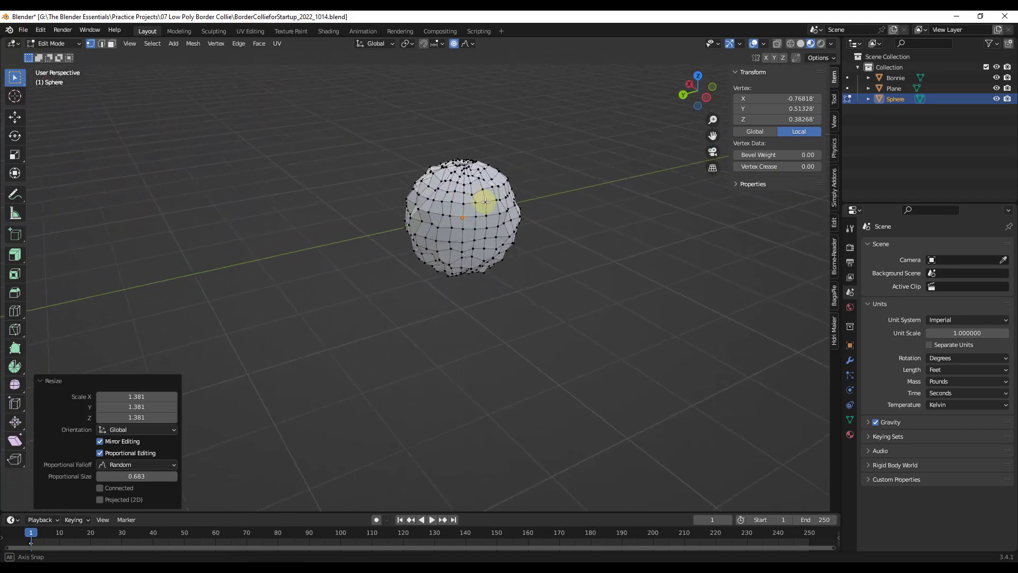
scroll(413, 220, "down", 4)
middle_click_drag(419, 219, 477, 219)
scroll(432, 221, "up", 6)
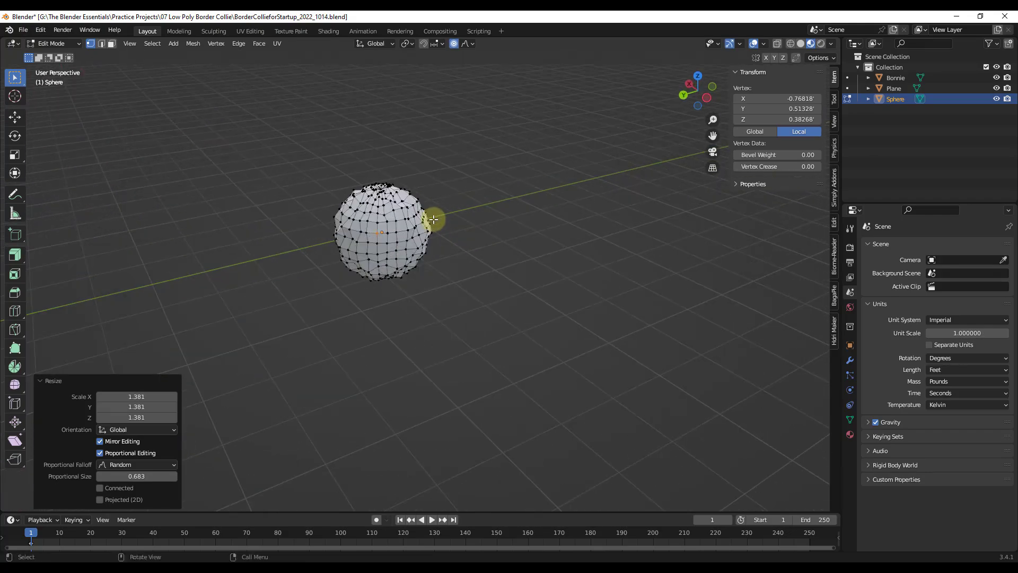
key("Tab")
middle_click_drag(402, 219, 226, 241)
scroll(341, 209, "down", 5)
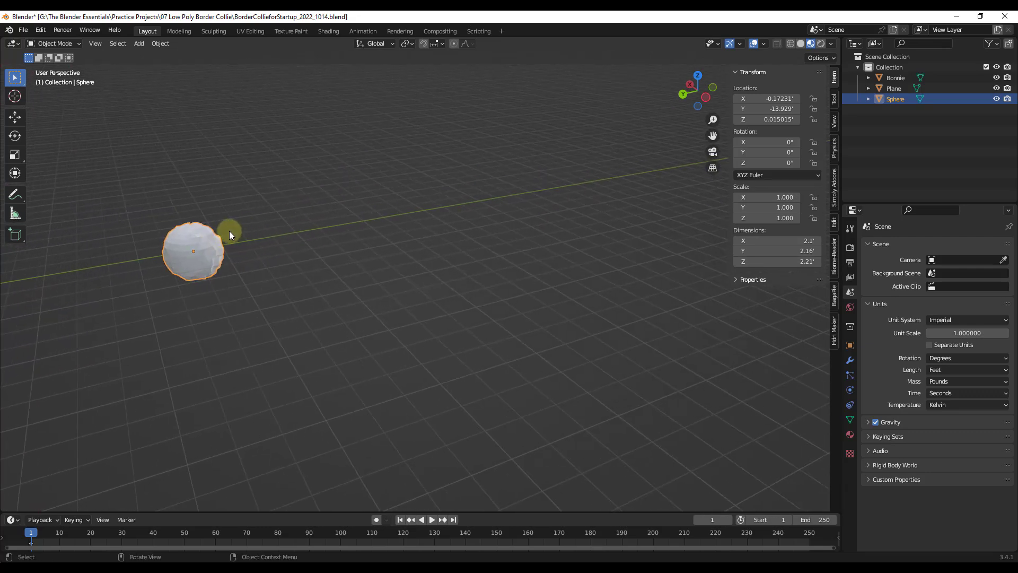
scroll(224, 233, "down", 3)
Add a cube and move it along Y to -28.734 ft
key("shift+a")
mouse_move(223, 233)
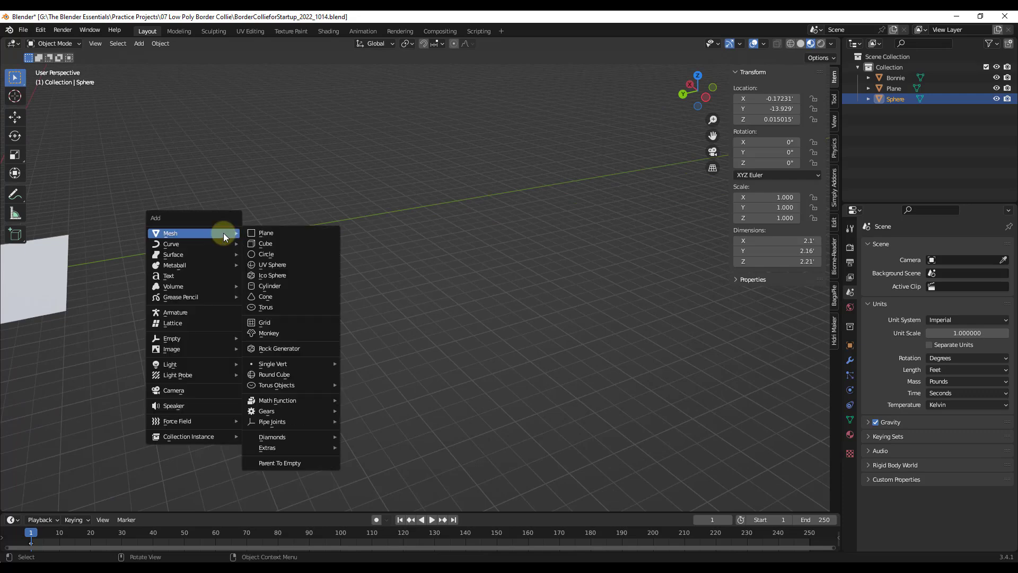
left_click(260, 243)
key("g")
key("y")
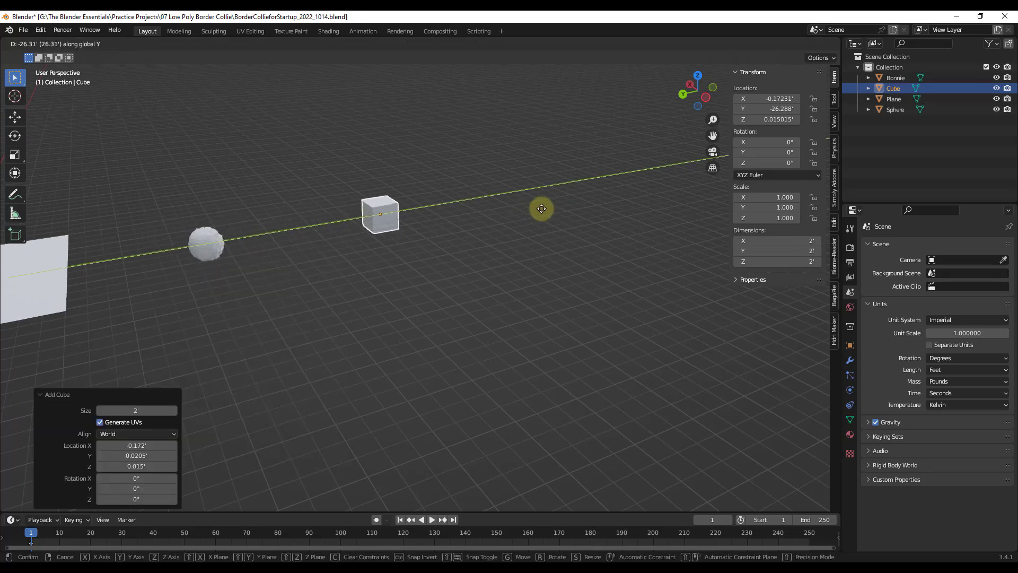
left_click(540, 204)
scroll(425, 189, "up", 4)
middle_click_drag(500, 216, 406, 211)
Add an Array modifier to the cube with a count of 5
left_click(850, 359)
left_click(876, 246)
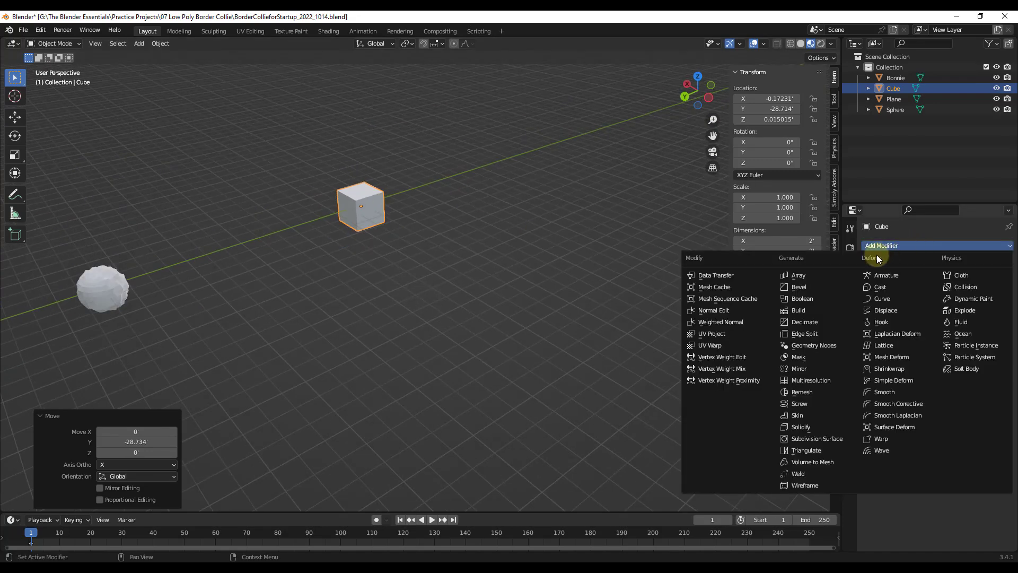
left_click(814, 275)
double_click(959, 292)
type("5")
key("shift+d")
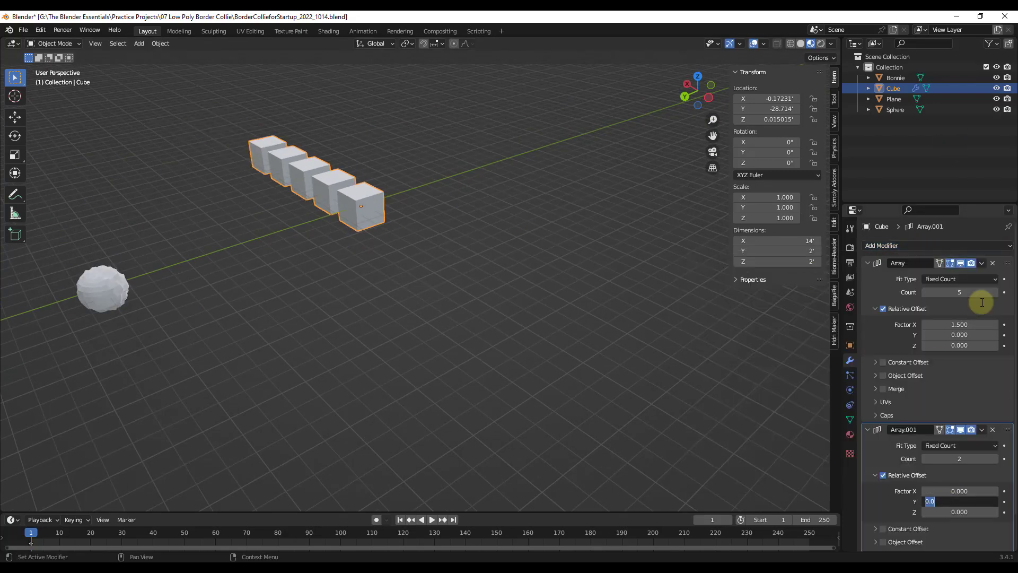
Set the second array's offset to X 0 and Y -1.5
double_click(959, 490)
type("0")
key("Tab")
type("1.5")
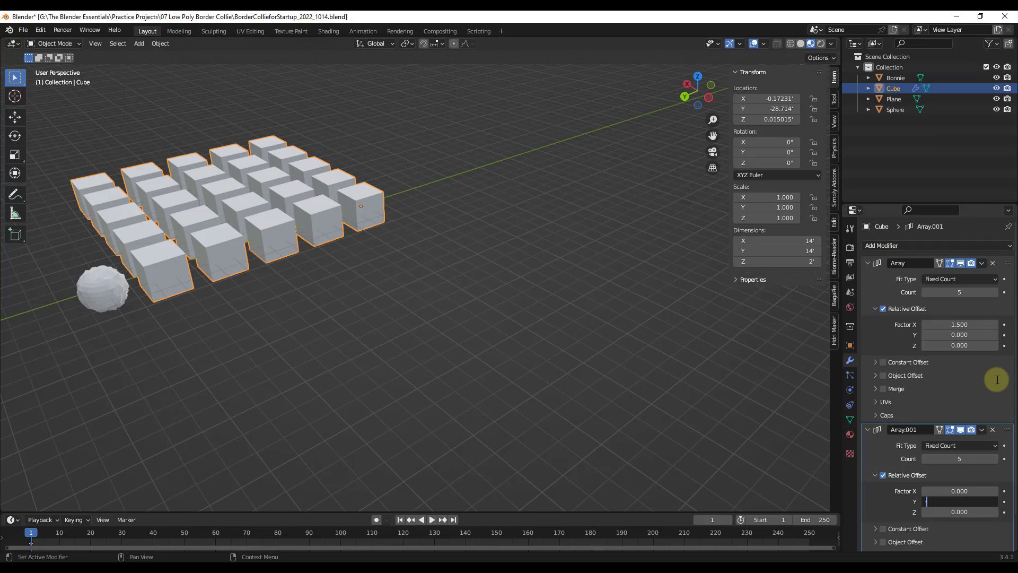
type("-1.5")
key("Return")
scroll(403, 155, "down", 2)
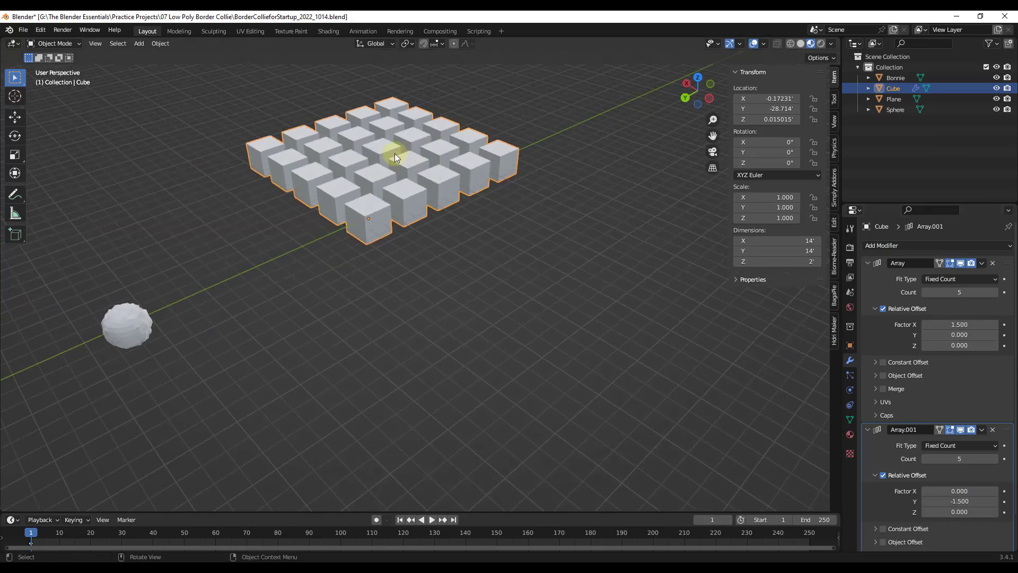
scroll(386, 140, "up", 5)
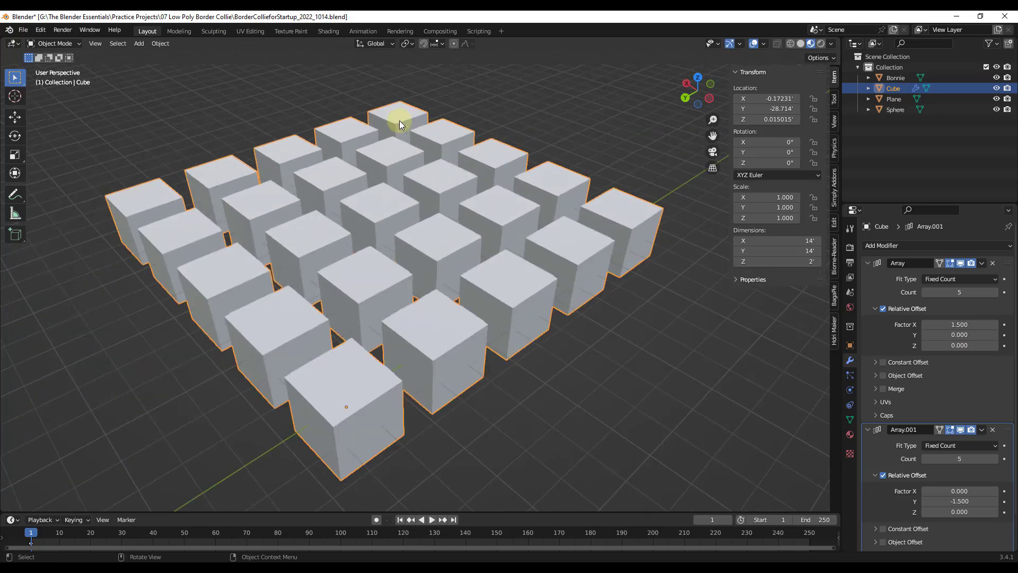
Apply the Array.001 modifier, then the Array modifier
left_click(981, 430)
left_click(936, 442)
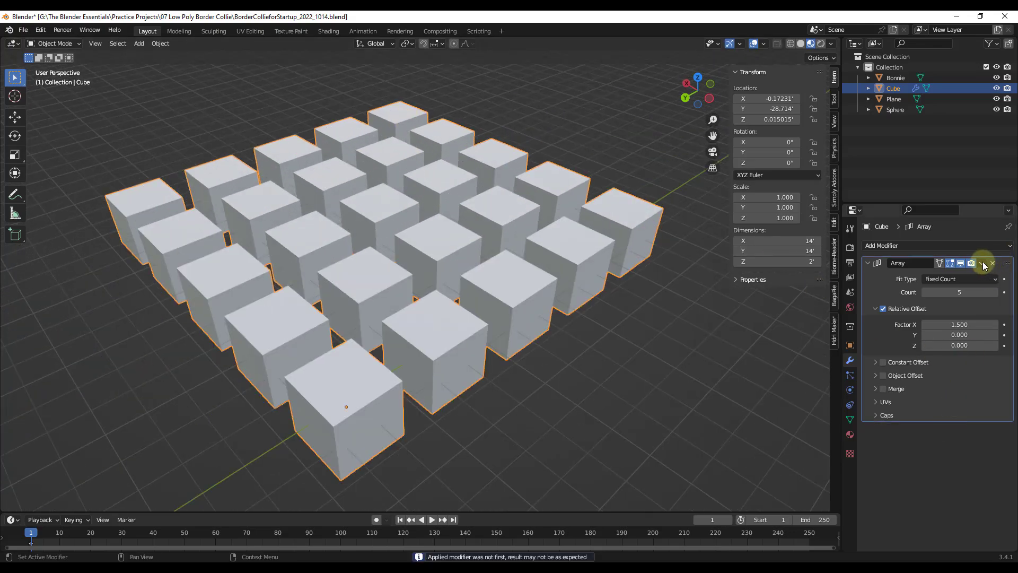
left_click(981, 262)
left_click(936, 275)
scroll(619, 189, "down", 3)
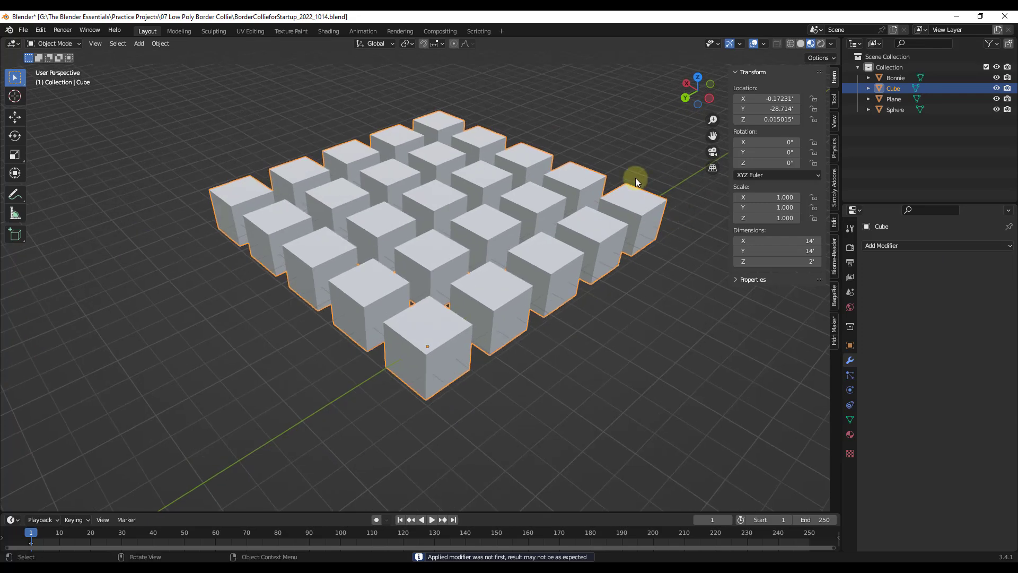
Separate the cube grid by loose parts into individual objects
key("Tab")
key("F3")
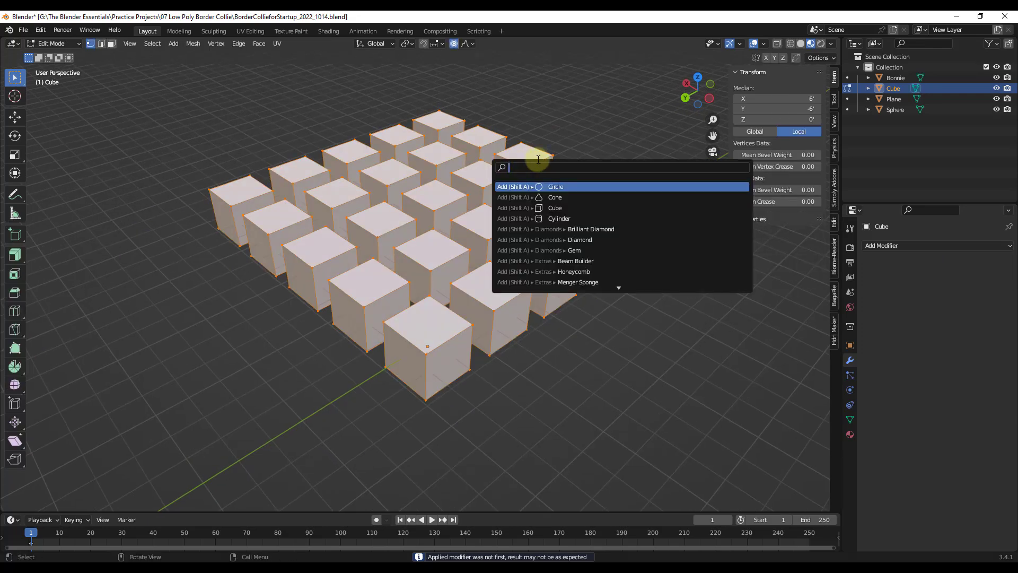
type("sepa")
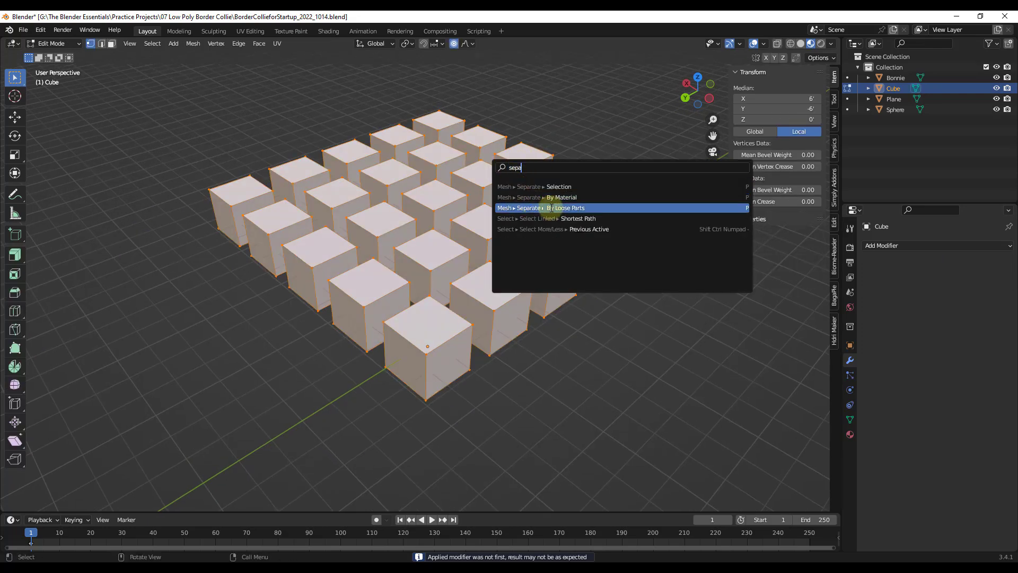
left_click(551, 208)
middle_click_drag(539, 191, 531, 195)
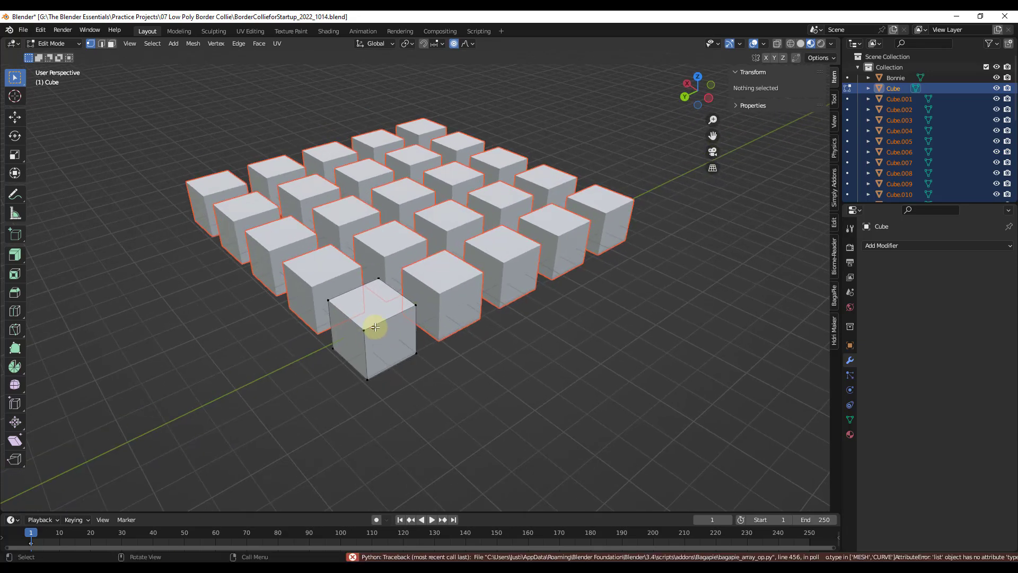
left_click_drag(165, 95, 672, 399)
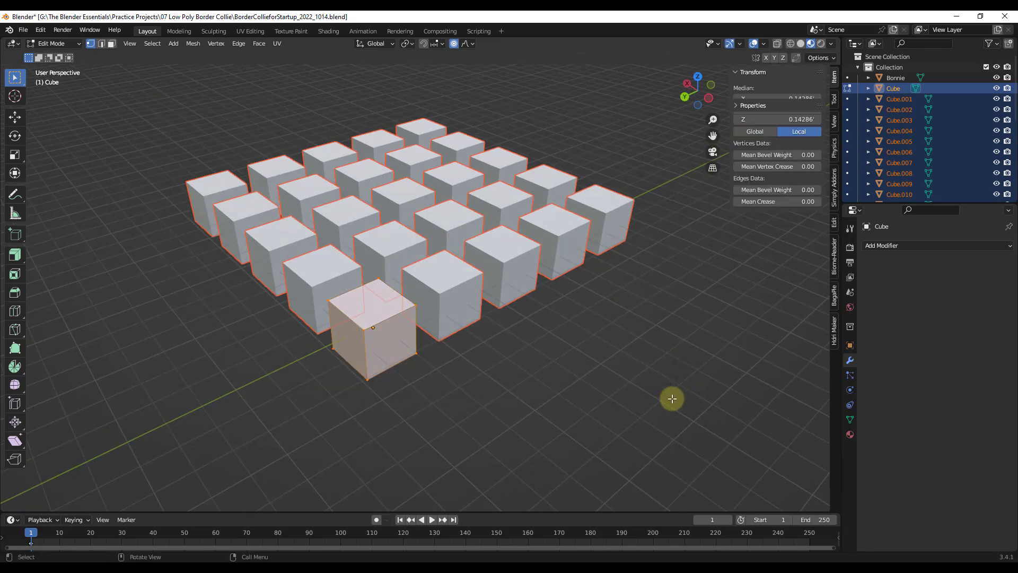
key("Tab")
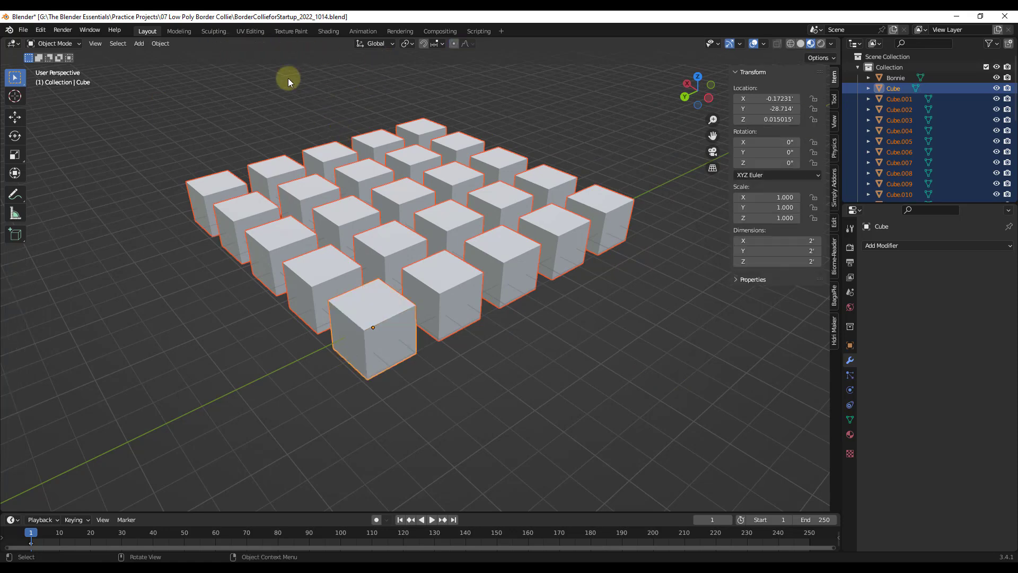
Set each cube's origin to Center of Mass (Volume)
left_click(161, 43)
mouse_move(245, 68)
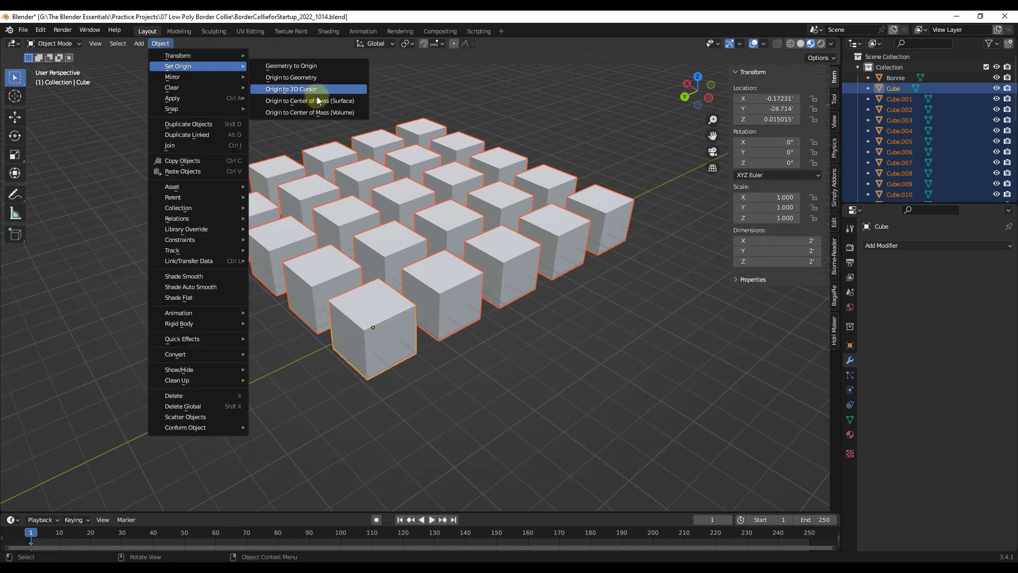
left_click(318, 113)
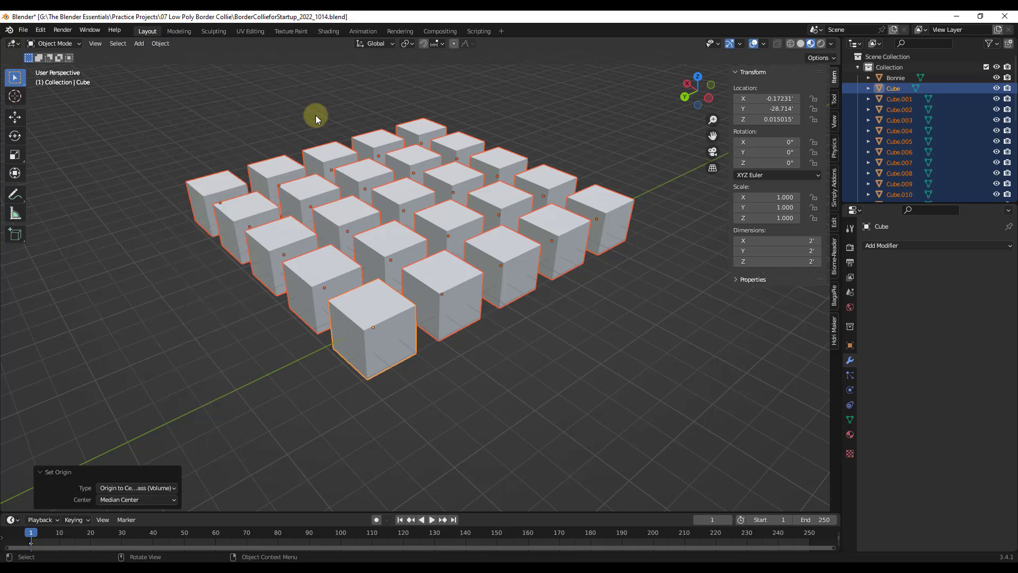
Orbit around the cube grid, selecting a front-row cube and then clearing that selection
middle_click_drag(533, 283, 440, 260)
left_click(376, 249)
mouse_move(376, 249)
middle_mouse_down()
mouse_move(424, 257)
mouse_move(381, 249)
middle_mouse_up()
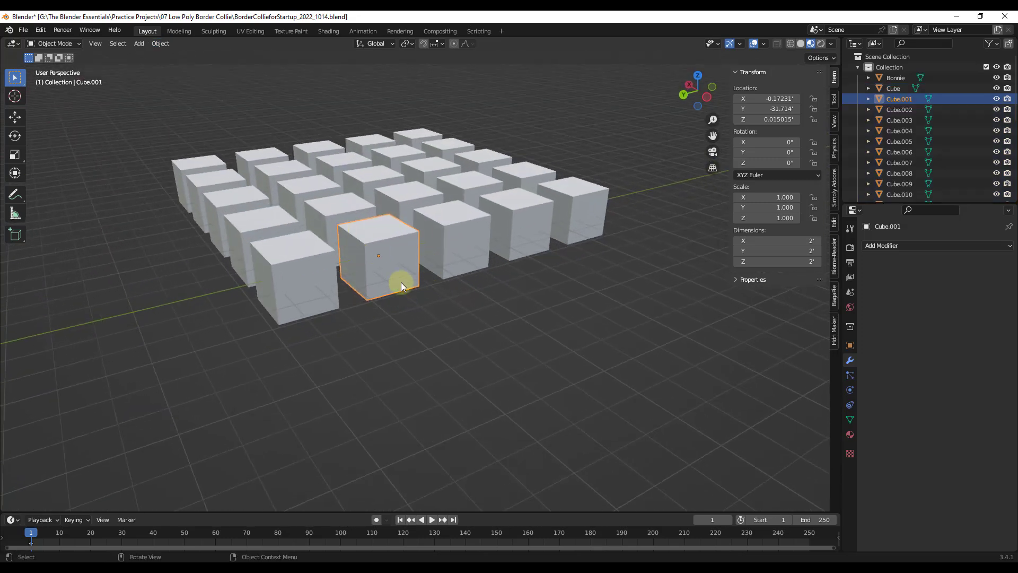
scroll(398, 260, "down", 3)
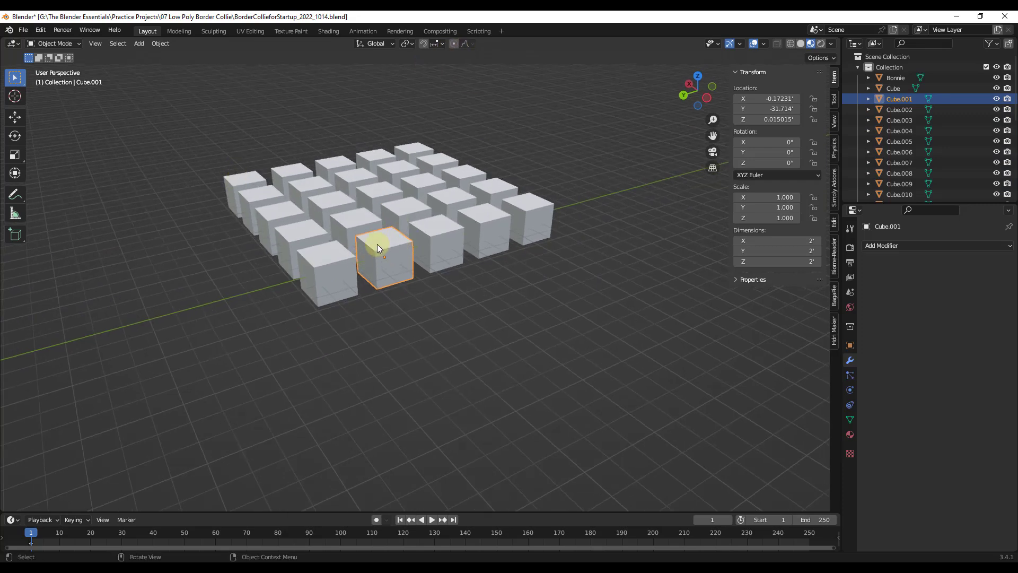
middle_click_drag(377, 243, 366, 115)
scroll(339, 120, "down", 2)
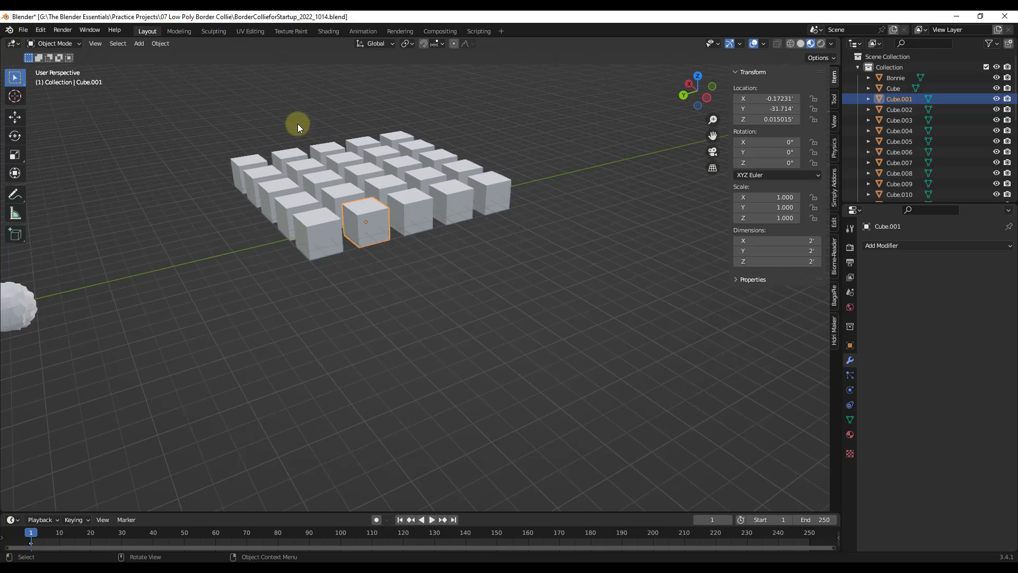
left_click_drag(167, 81, 231, 171)
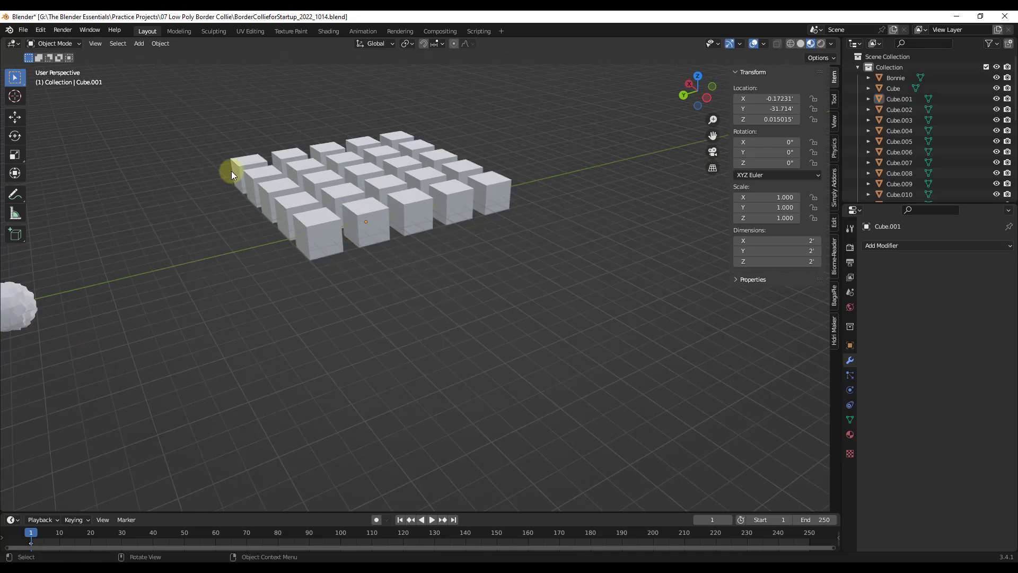
scroll(365, 169, "up", 1)
Select the centre cube, Cube.012, and switch on Proportional Editing
left_click(366, 169)
scroll(366, 164, "up", 2)
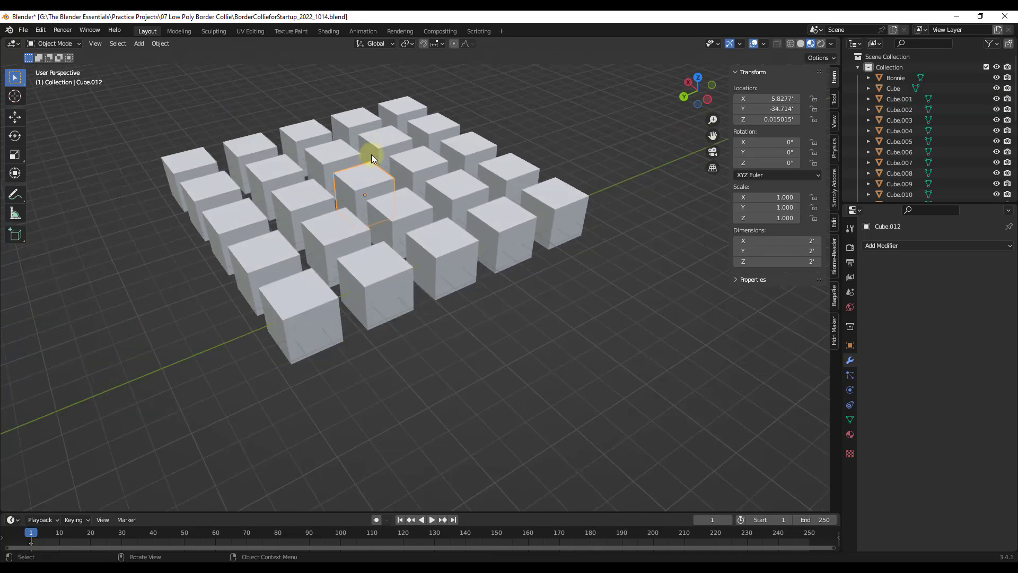
scroll(368, 183, "down", 1)
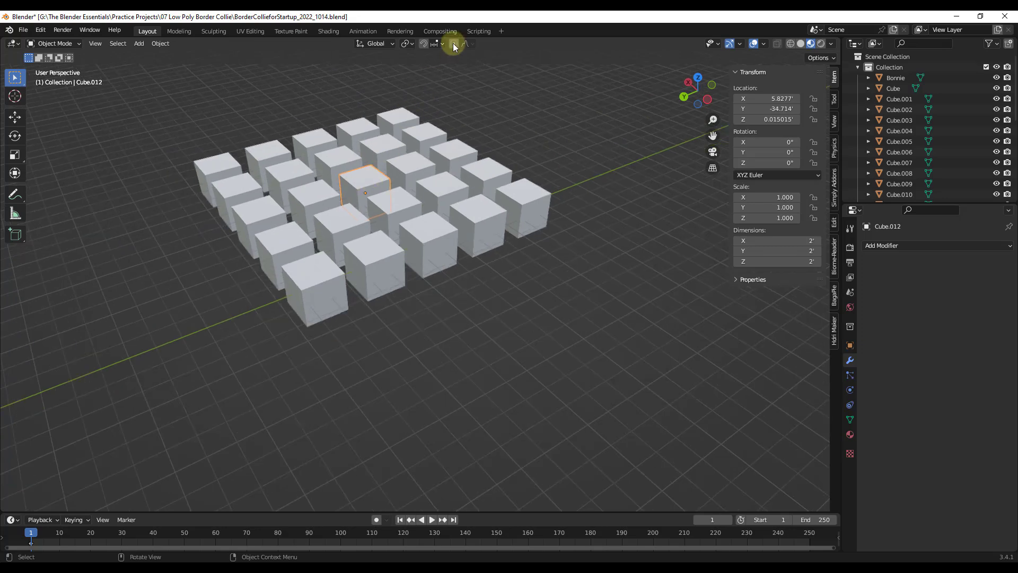
left_click(453, 43)
scroll(381, 180, "down", 2)
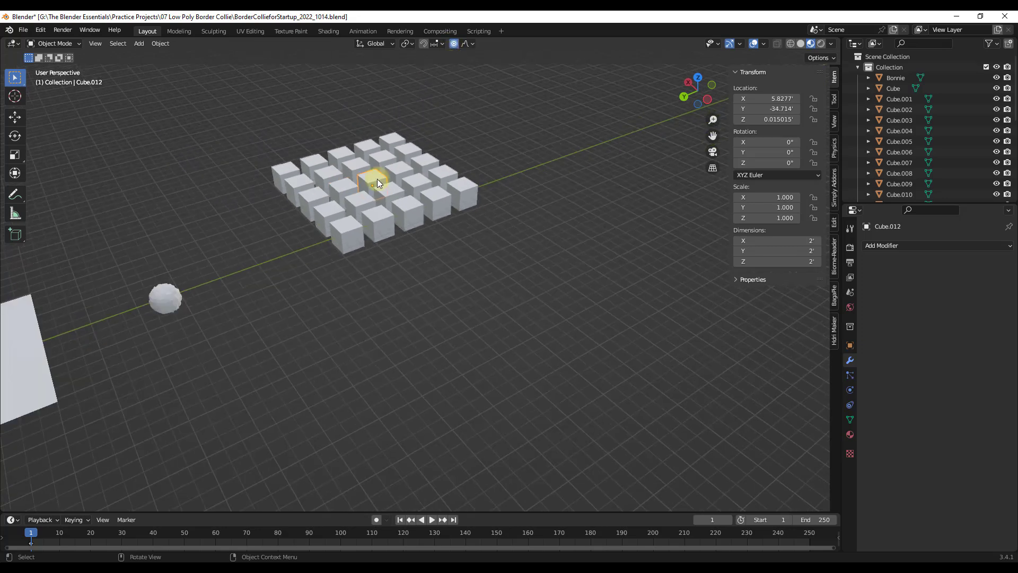
Move the centre cube 2.2526 ft up on Z with Random falloff at proportional size 2.144
scroll(377, 180, "up", 2)
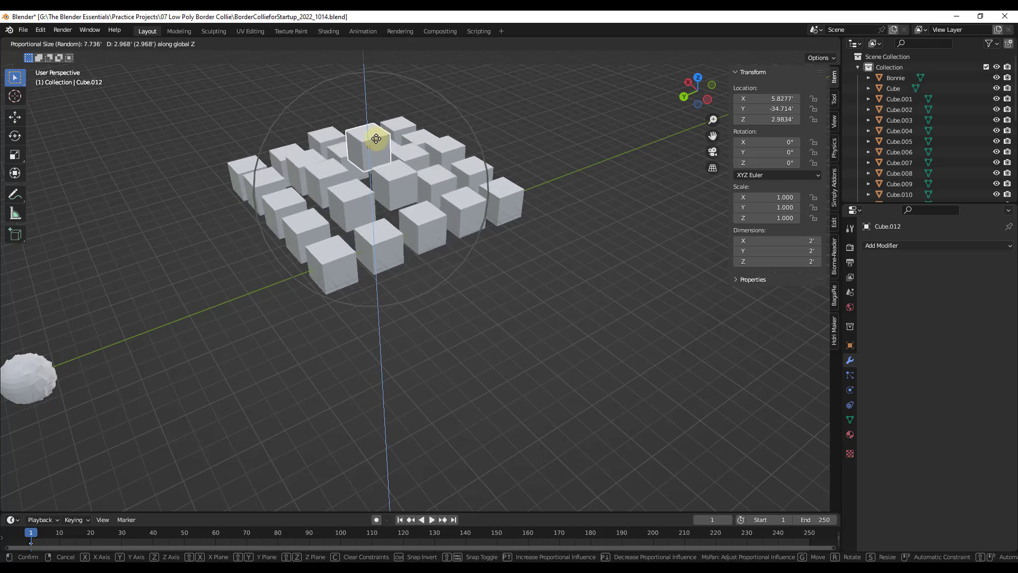
scroll(374, 130, "down", 4)
scroll(374, 104, "down", 3)
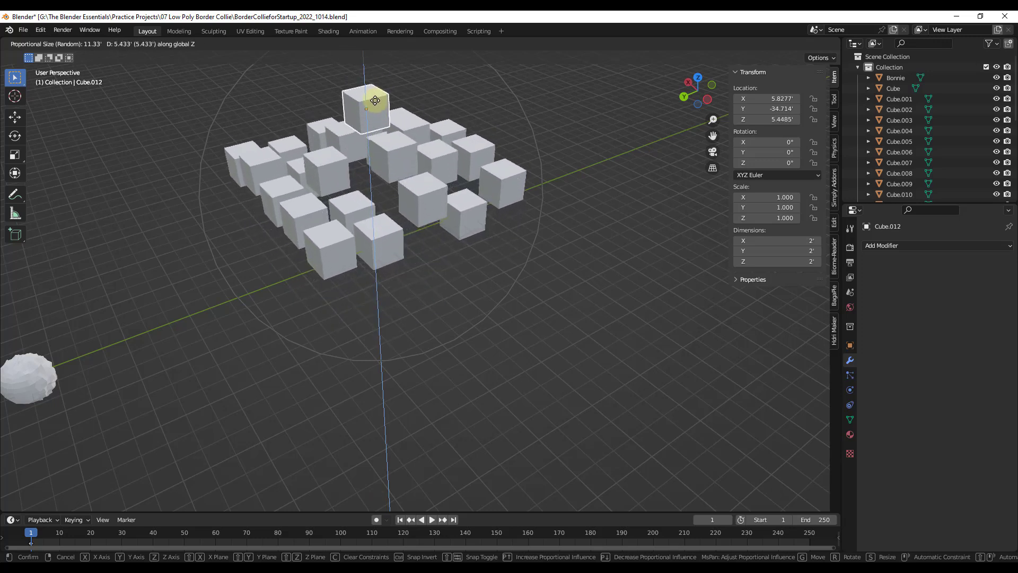
scroll(371, 130, "up", 9)
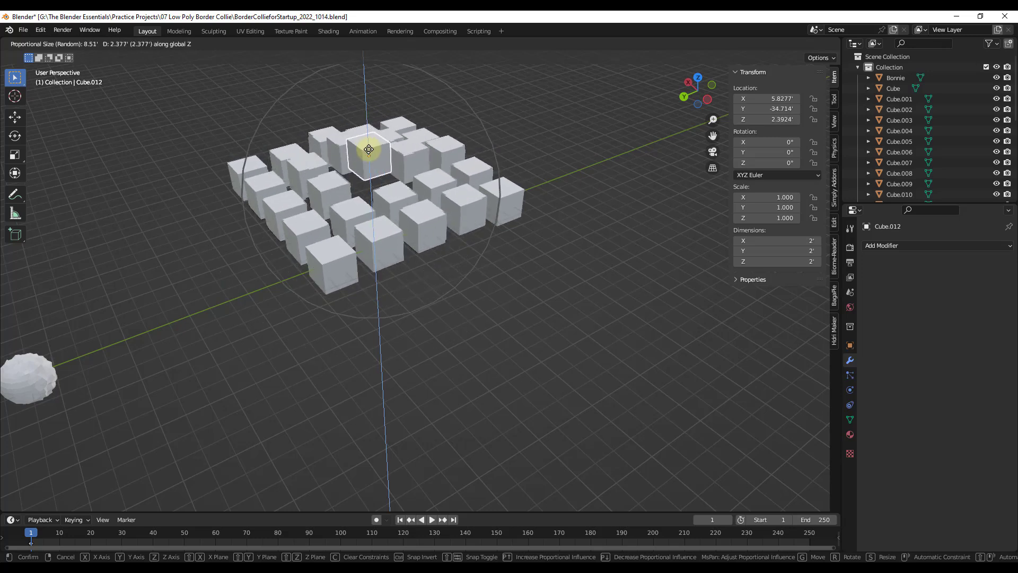
scroll(363, 159, "down", 1)
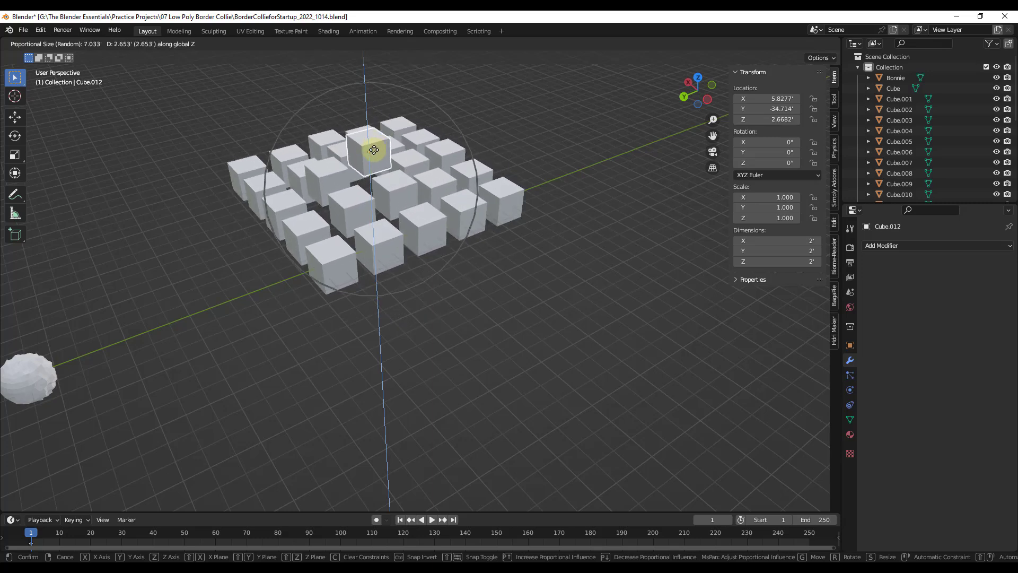
left_click(374, 150)
Scale the centre cube proportionally along Z, X, then Z, resizing the falloff, then cancel
key("s")
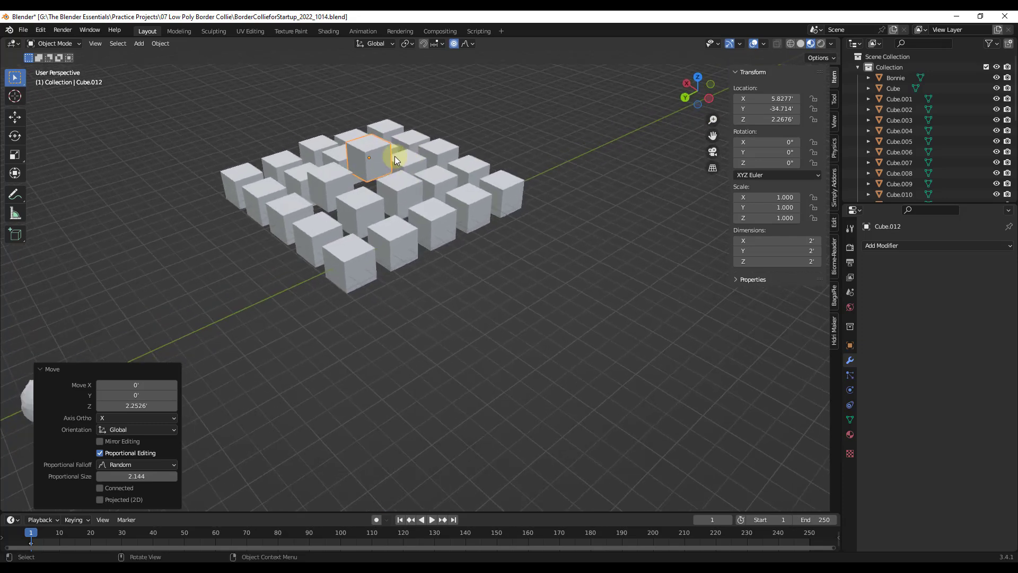
key("z")
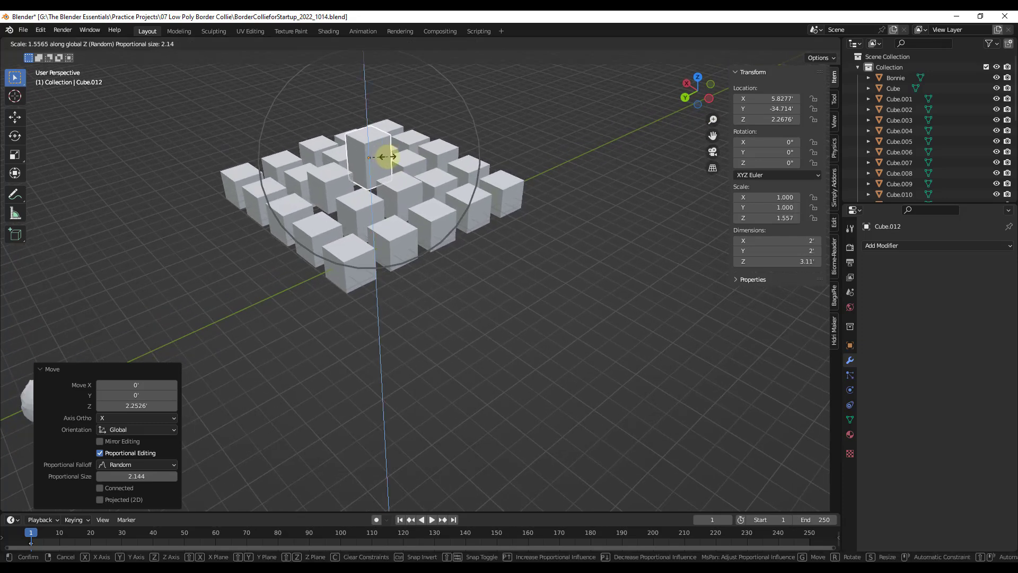
scroll(409, 161, "down", 4)
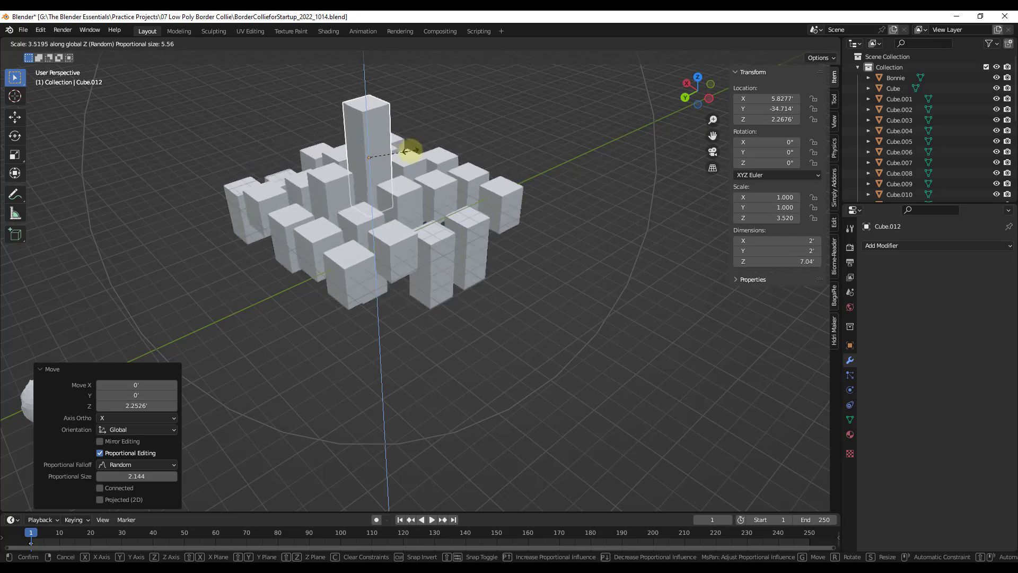
key("x")
scroll(389, 154, "up", 9)
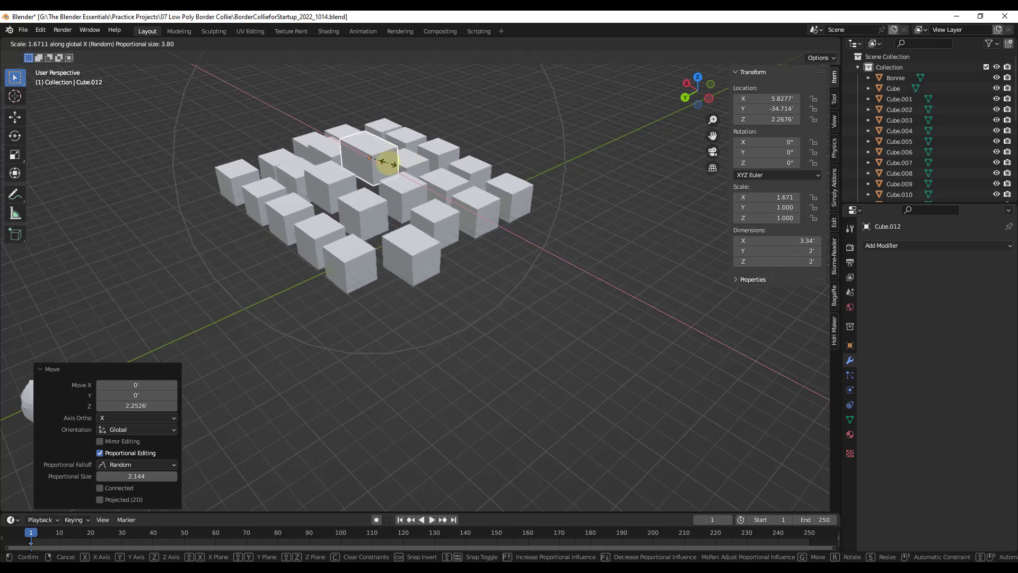
key("z")
scroll(392, 188, "down", 2)
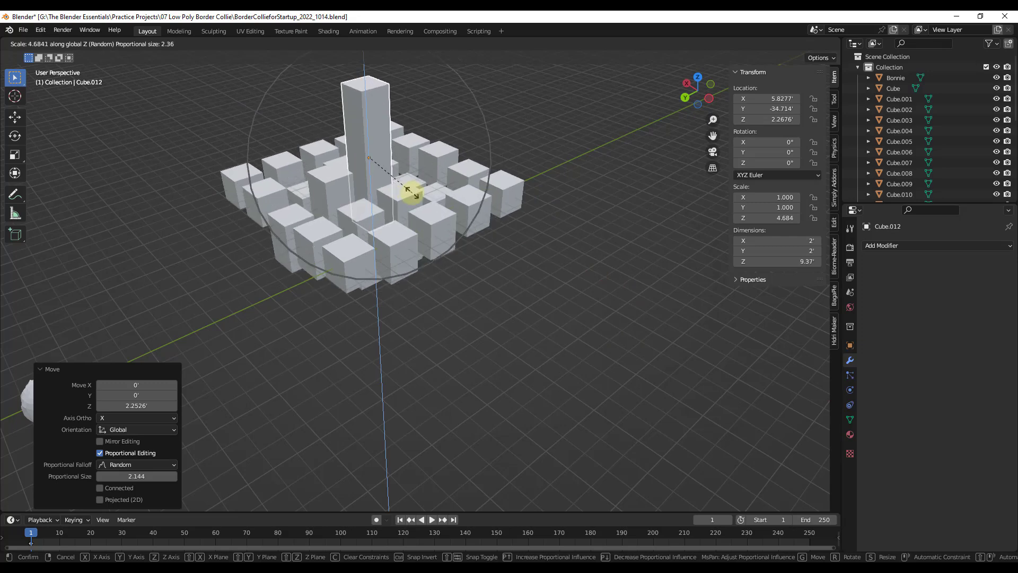
scroll(450, 203, "down", 11)
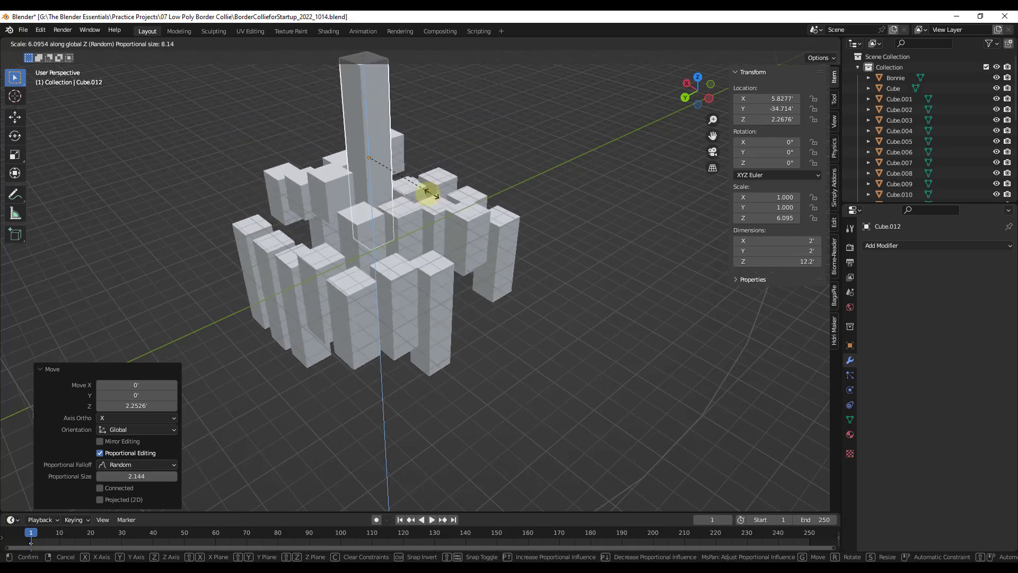
right_click(388, 157)
middle_click_drag(396, 167, 406, 164)
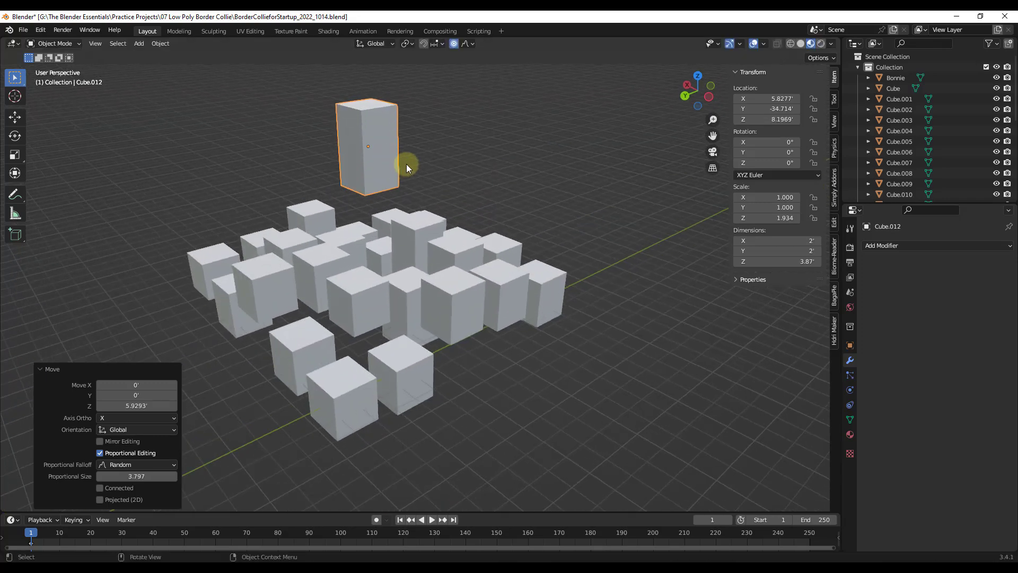